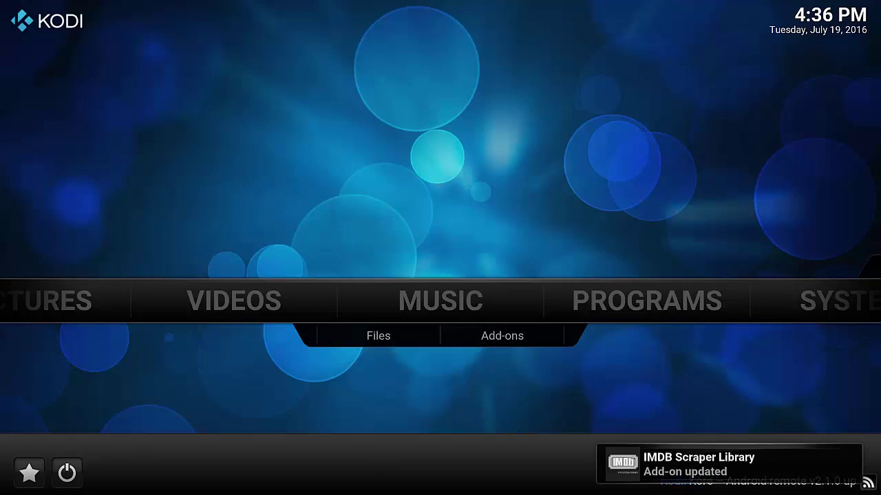
Exit Kodi through the power menu on the home screen.
key("Down")
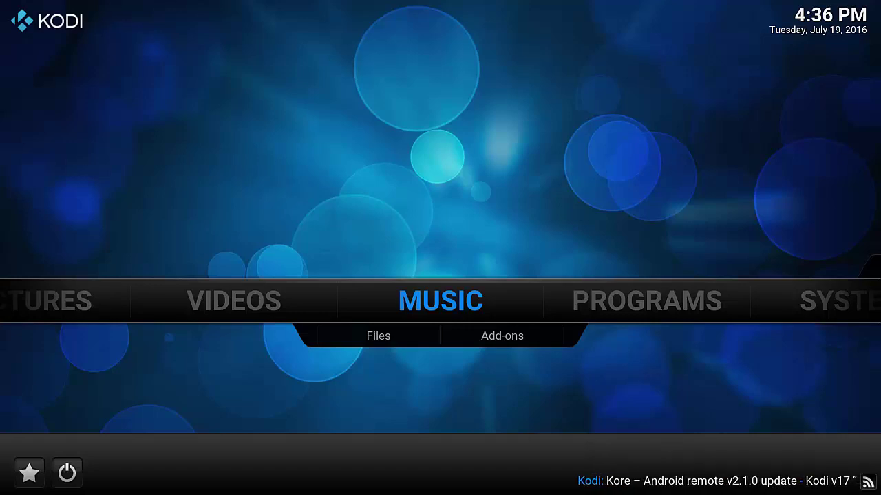
key("Right")
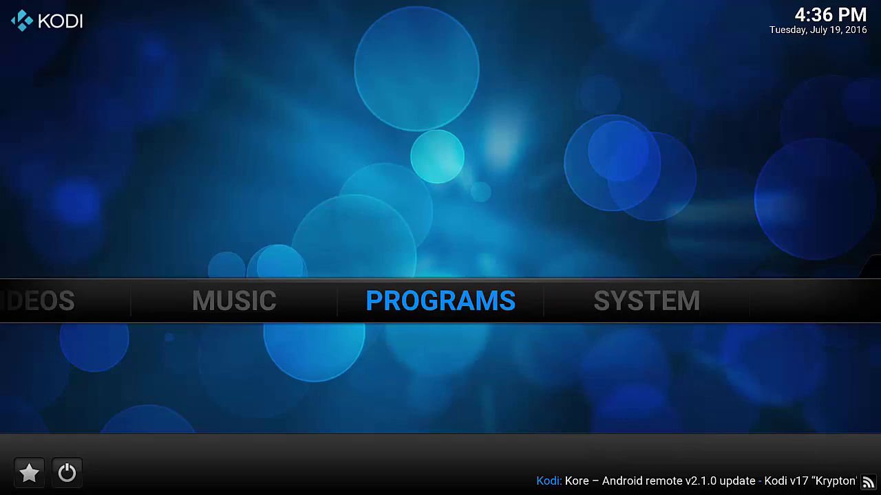
key("Down")
key("Return")
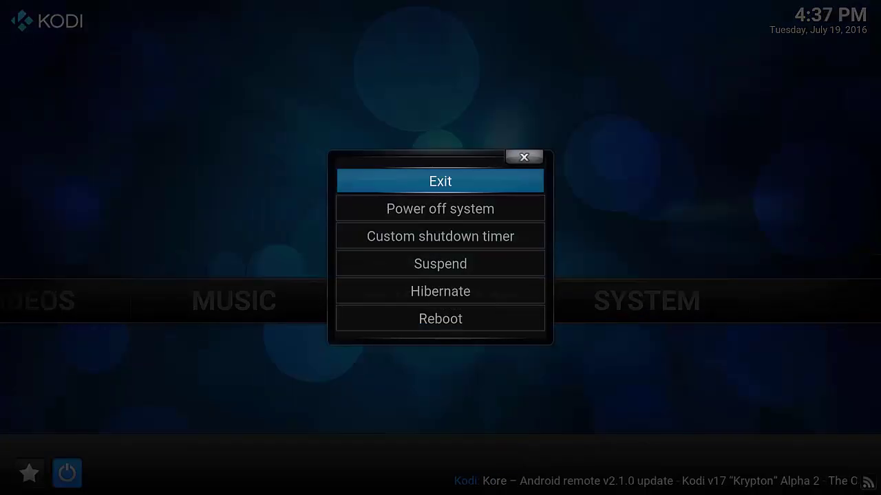
key("Return")
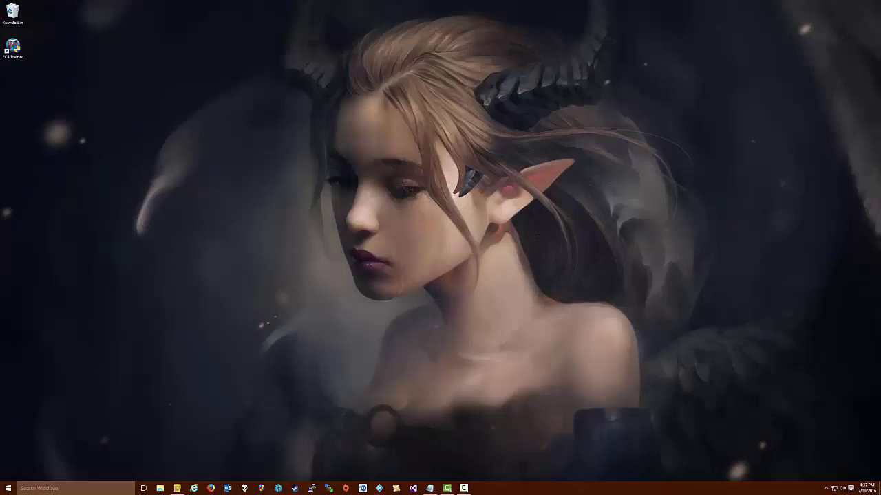
In Explorer², open the Roaming\Kodi\userdata folder.
left_click(176, 488)
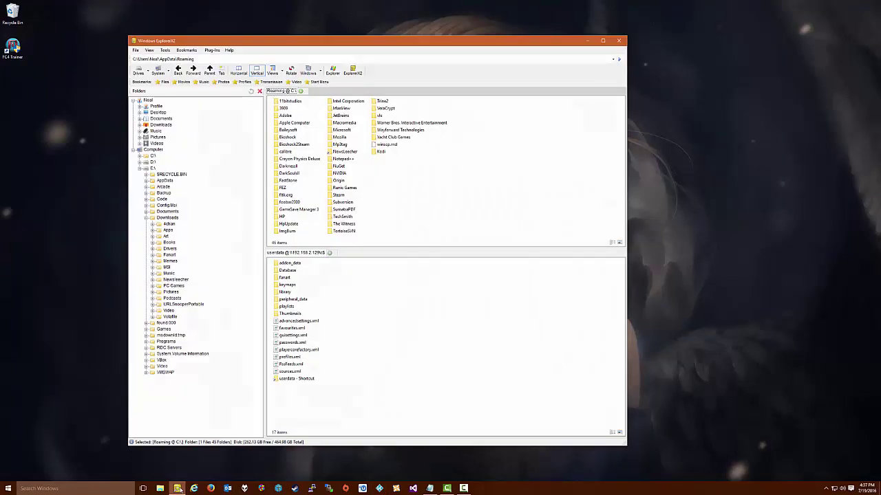
left_click(381, 152)
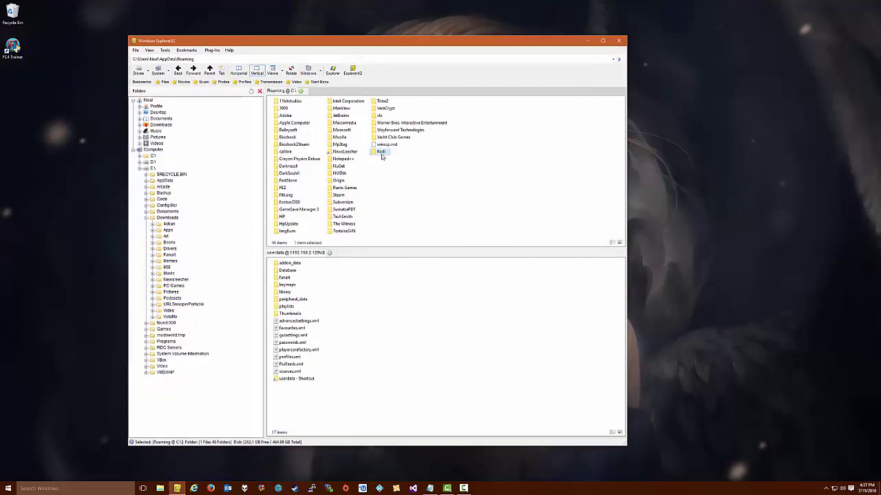
double_click(380, 152)
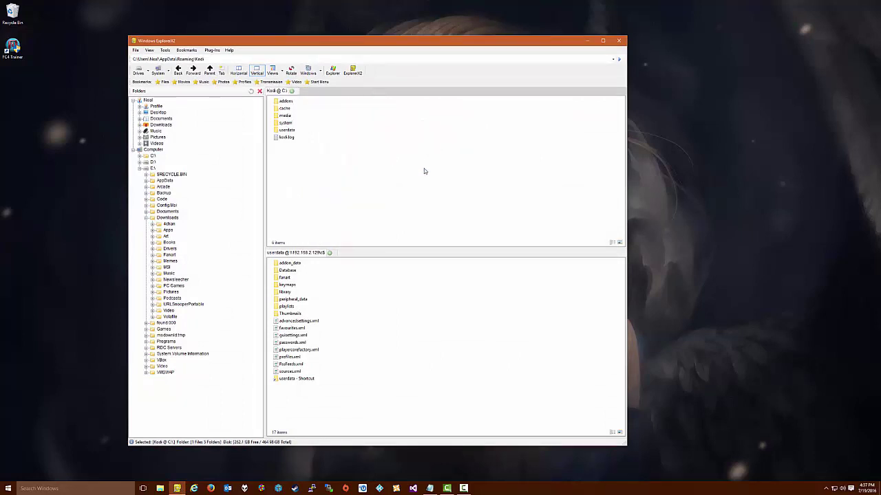
double_click(287, 131)
Copy the network fanart folder into the local userdata folder, then return to Kodi.
left_click_drag(288, 280, 313, 210)
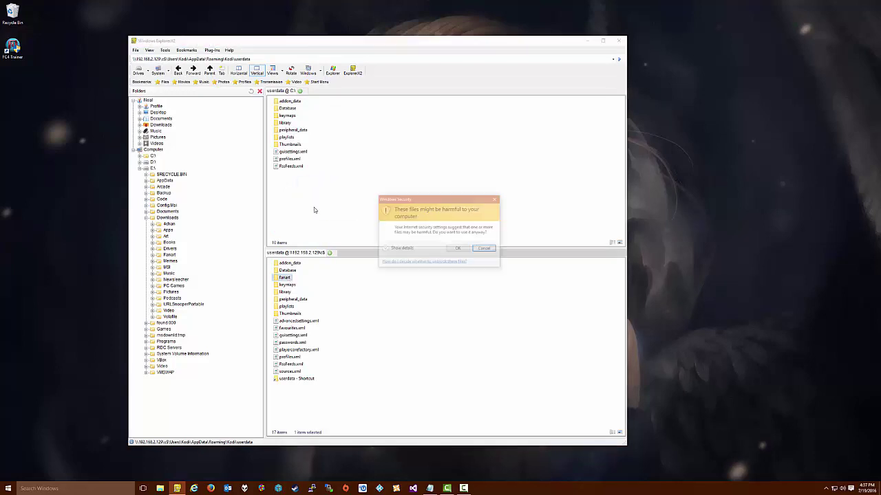
left_click(457, 248)
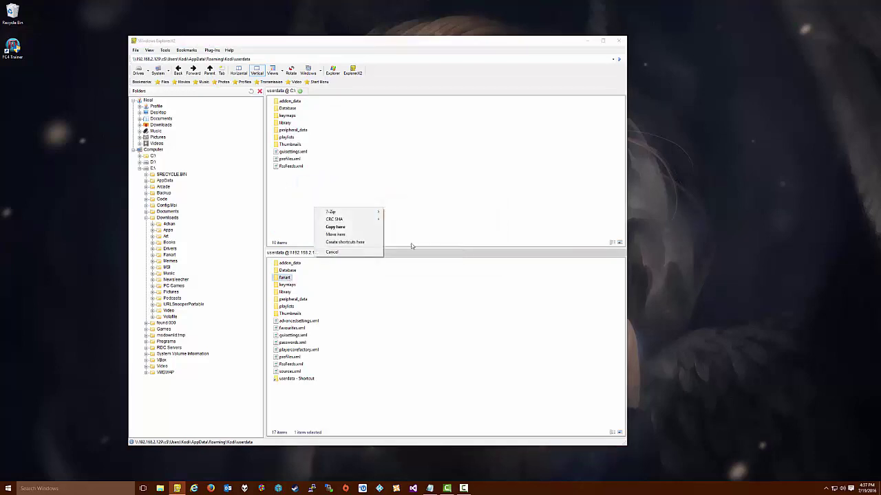
left_click(357, 227)
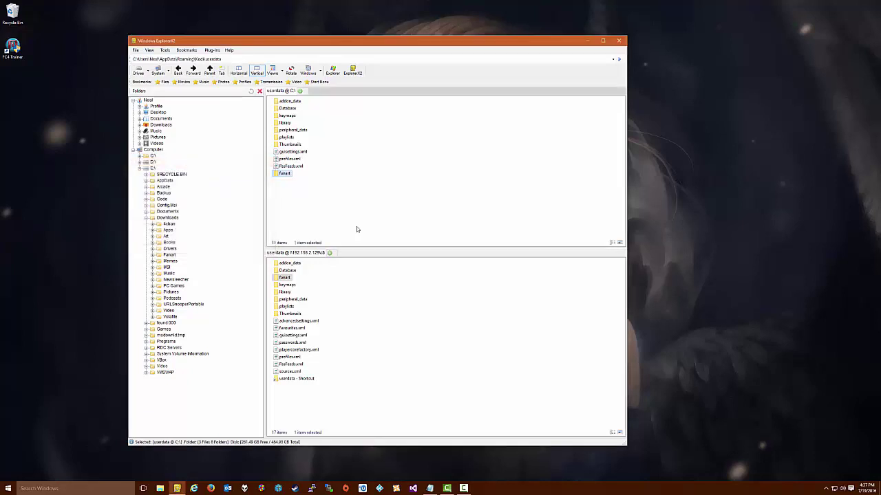
left_click(357, 228)
left_click(380, 488)
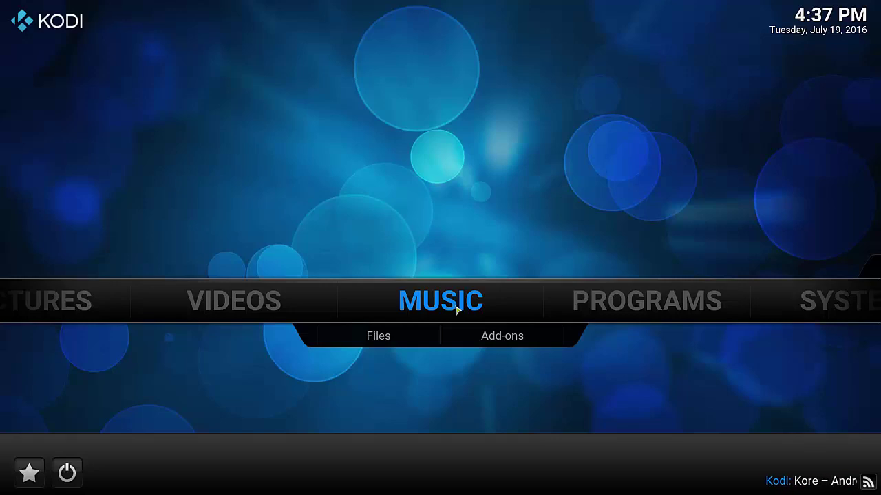
Open Install from zip file in SYSTEM's Add-ons settings.
key("Right")
key("Right")
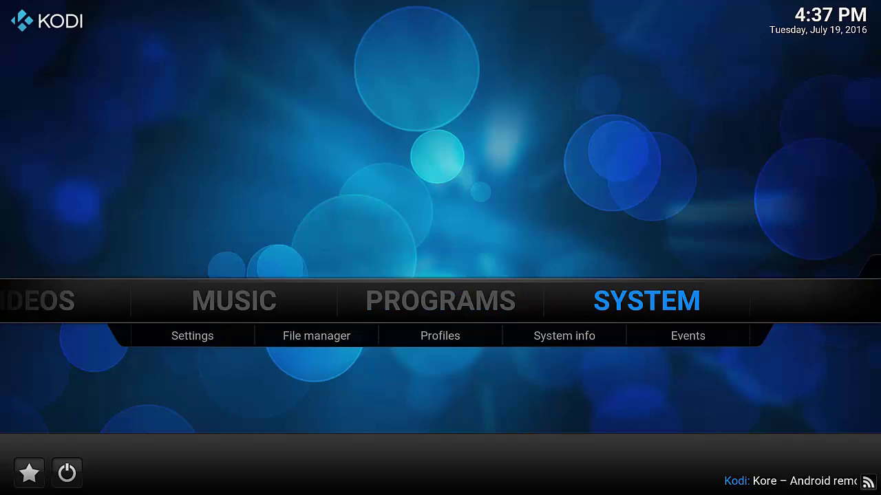
key("Return")
key("Down")
key("Down")
key("Down")
key("Down")
key("Down")
key("Down")
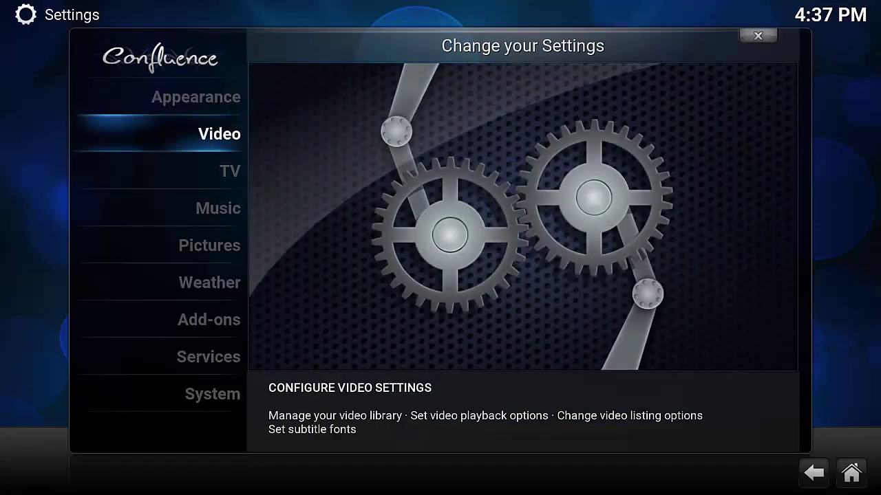
key("Return")
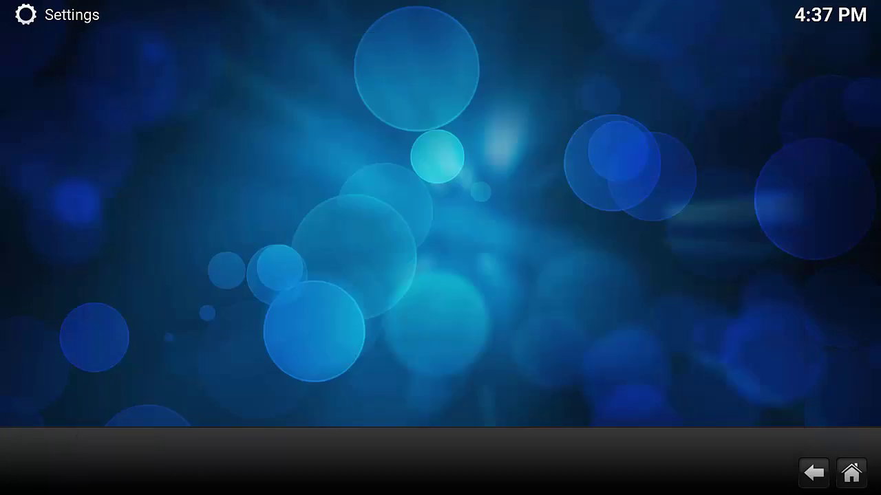
key("Return")
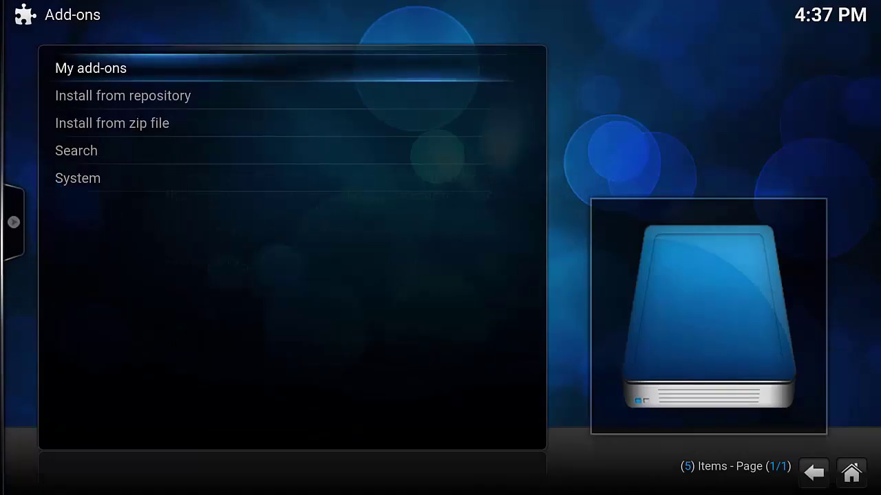
key("Down")
key("Down")
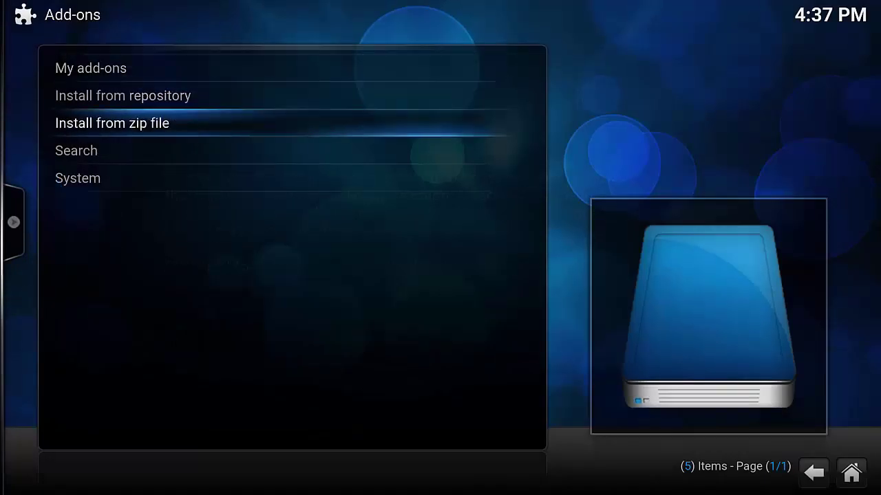
key("Return")
key("Return")
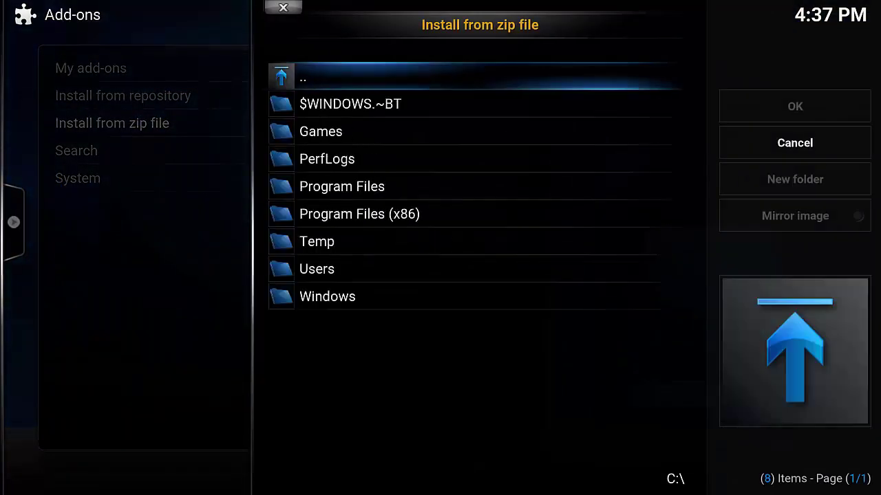
Install script.BigBox.launcher.zip from the Downloads\kodi folder on C:.
key("Down")
key("Down")
key("Down")
key("Down")
key("Down")
key("Down")
key("Down")
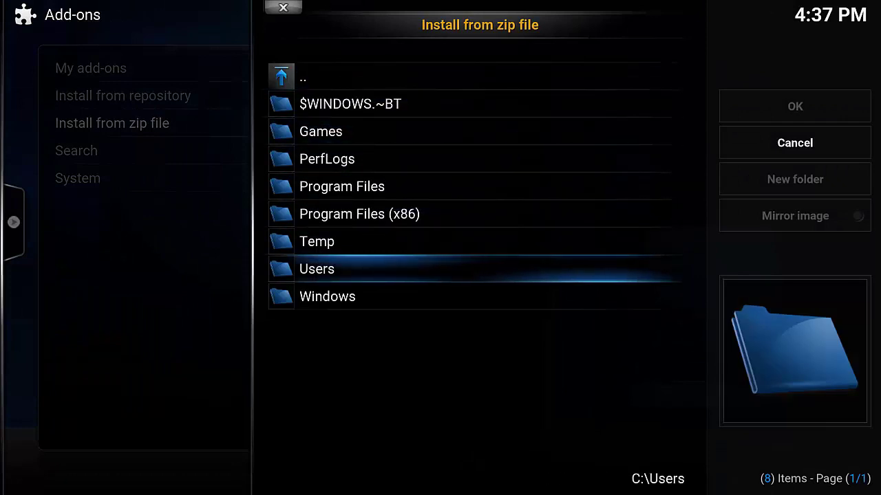
key("Return")
key("Down")
key("Return")
key("Down")
key("Down")
key("Down")
key("Down")
key("Return")
key("Down")
key("Down")
key("Down")
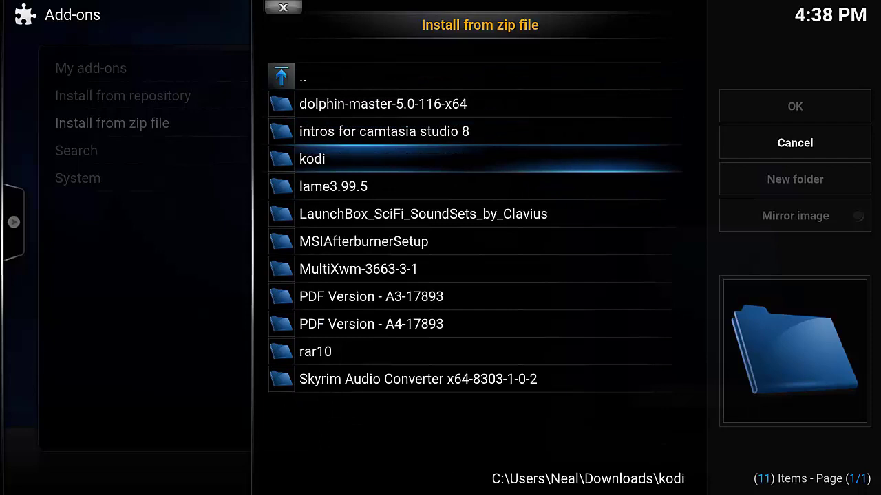
key("Return")
key("Down")
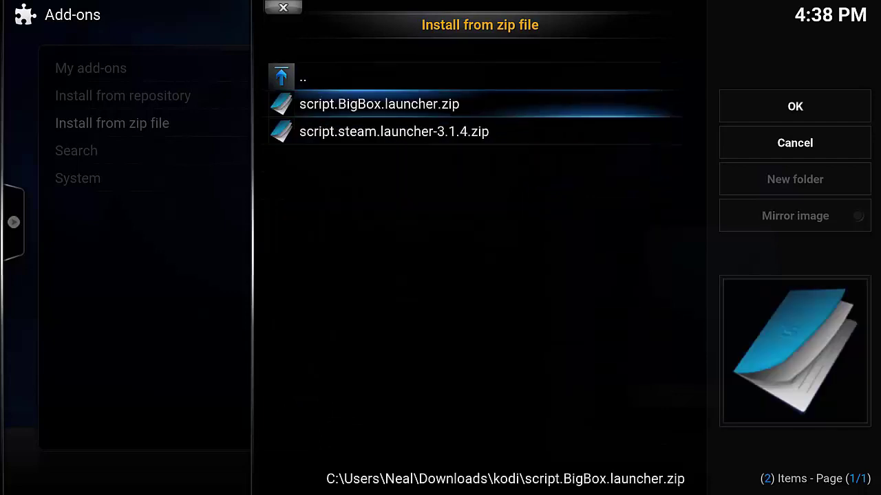
key("Return")
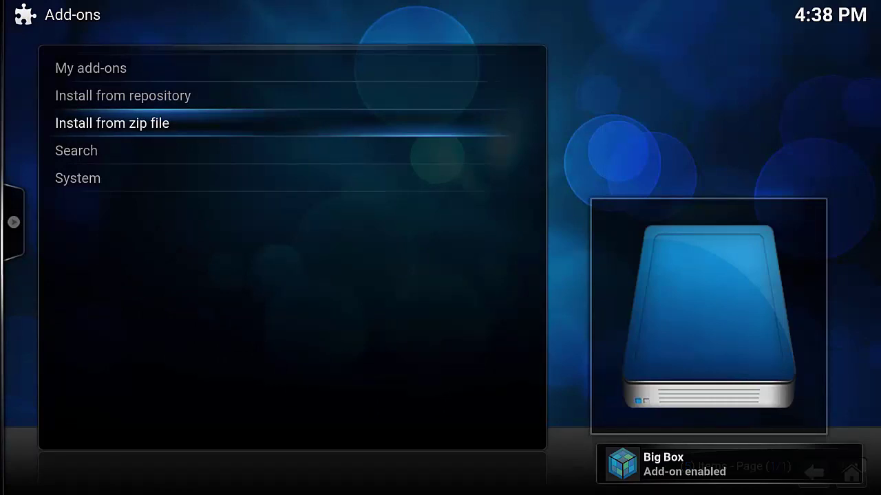
key("Return")
key("Return")
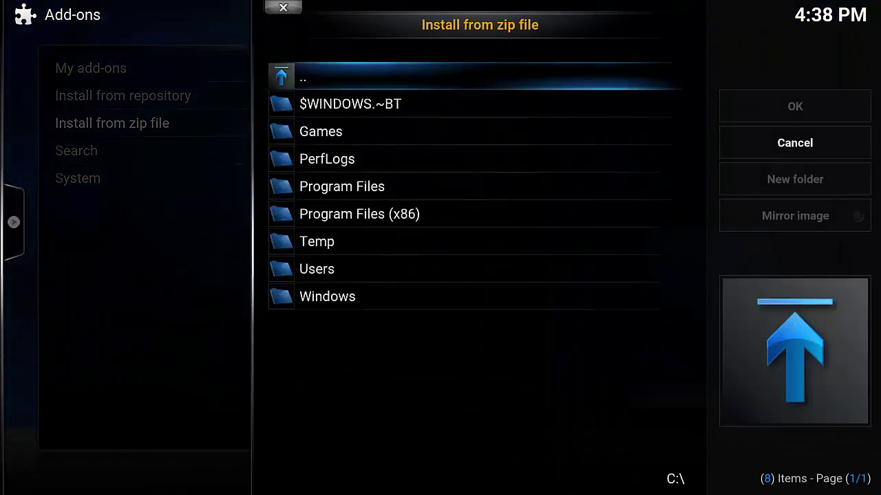
Install script.steam.launcher-3.1.4.zip from the Downloads\kodi folder.
key("Down")
key("Down")
key("Down")
key("Down")
key("Down")
key("Down")
key("Down")
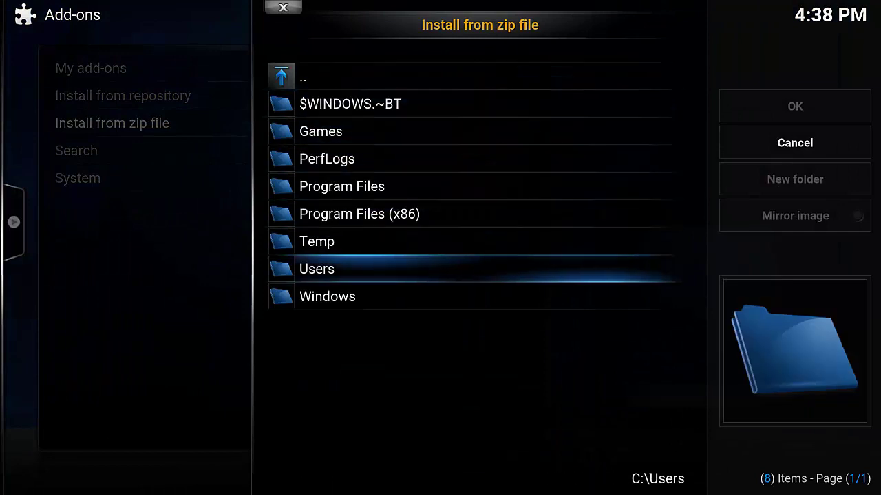
key("Return")
key("Down")
key("Return")
key("Down")
key("Down")
key("Down")
key("Down")
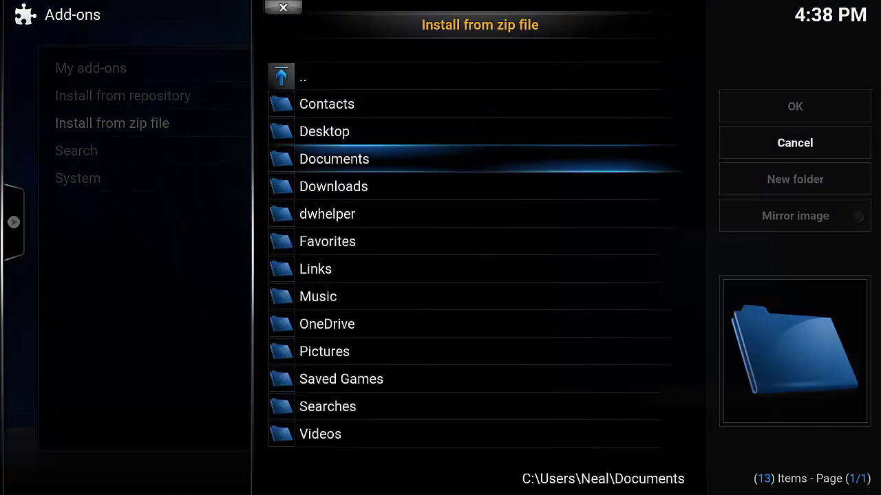
key("Return")
key("Down")
key("Down")
key("Down")
key("Return")
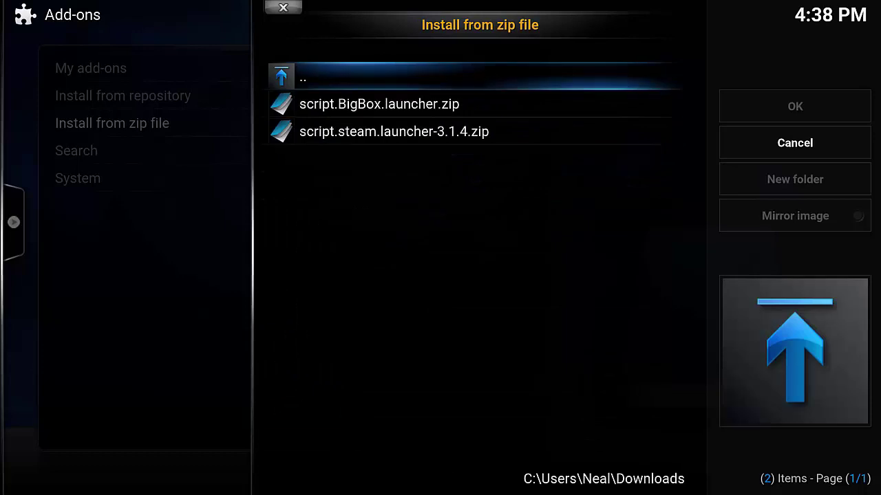
key("Down")
key("Down")
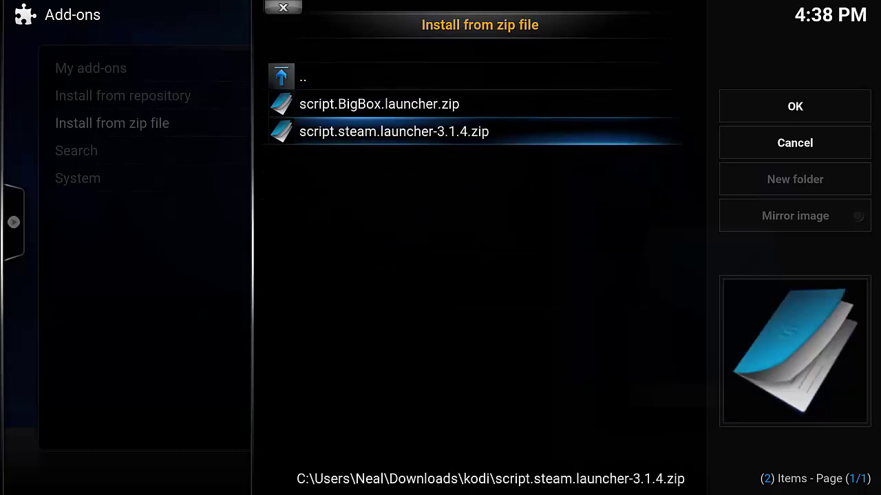
key("Return")
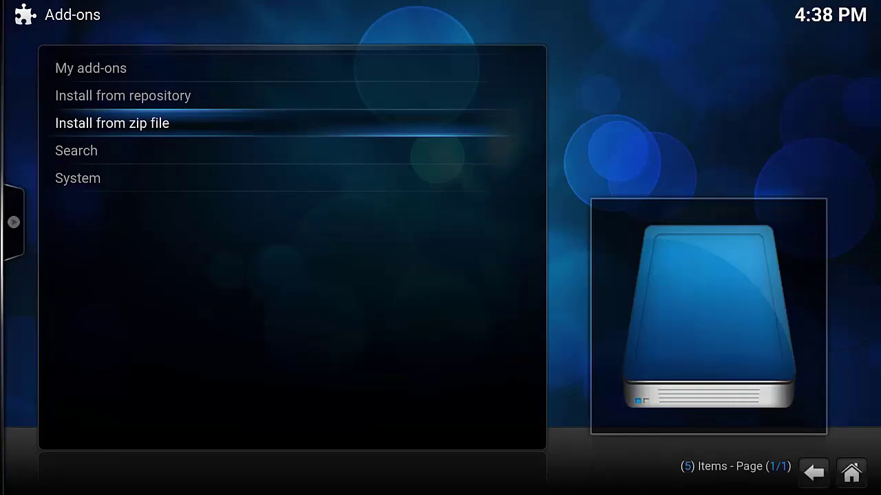
key("Up")
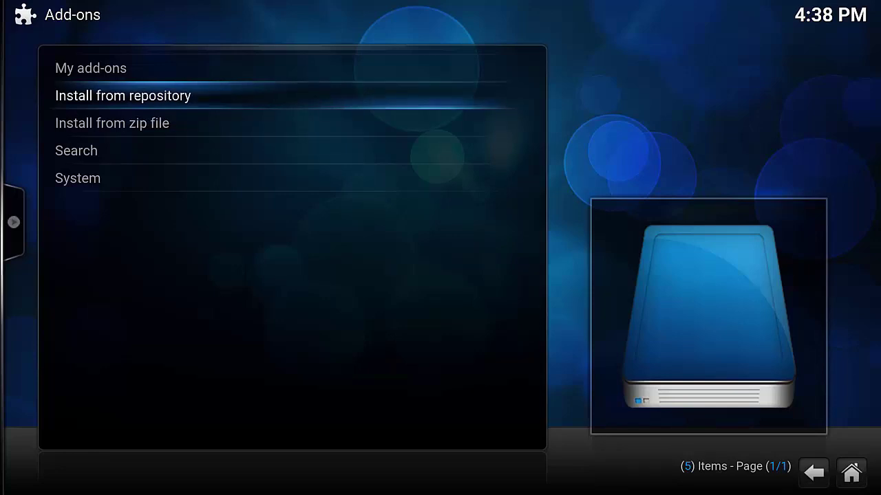
Install the Aeon Nox skin from the official repository's Look and feel > Skin list.
key("Return")
key("Down")
key("Down")
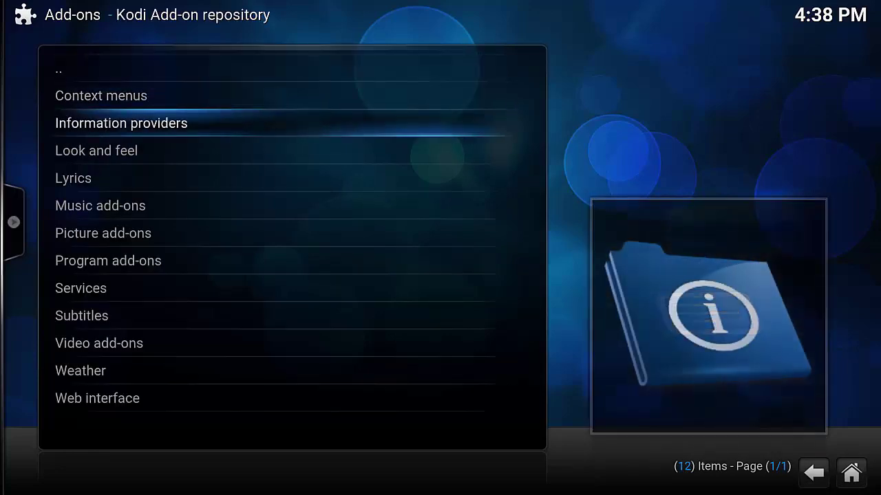
key("Down")
key("Return")
key("Down")
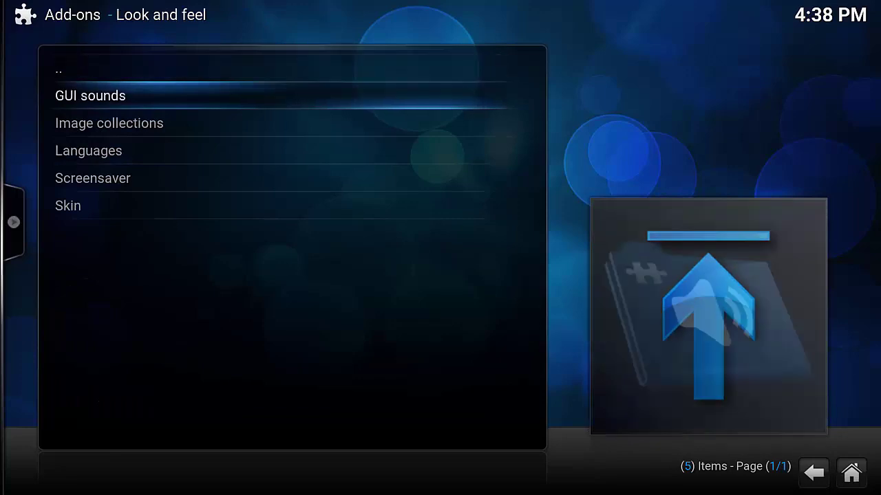
key("Down")
key("Down")
key("Down")
key("Down")
key("Return")
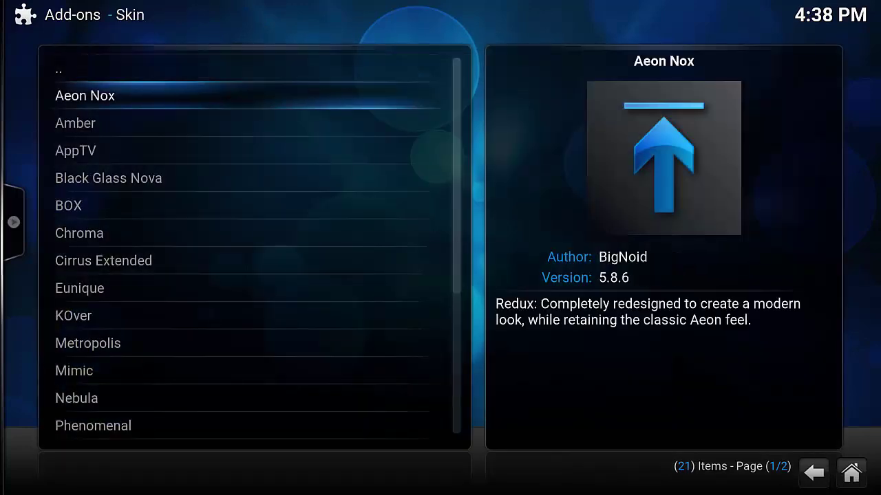
key("Return")
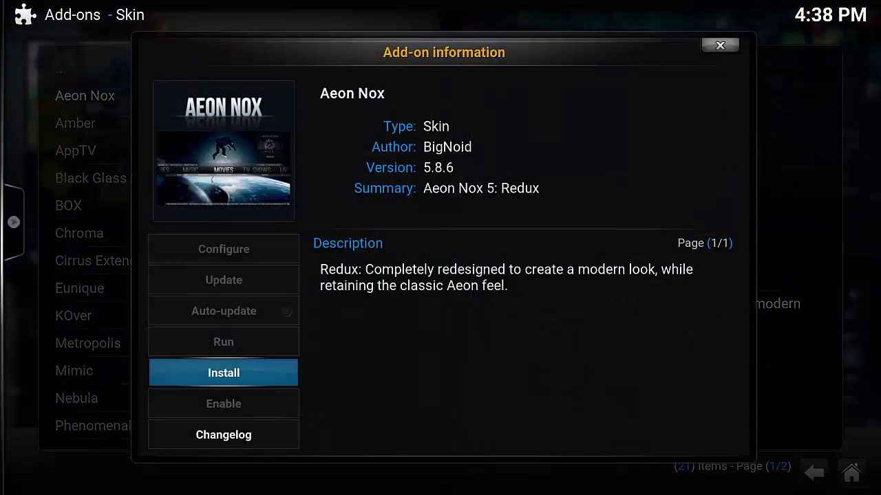
key("Return")
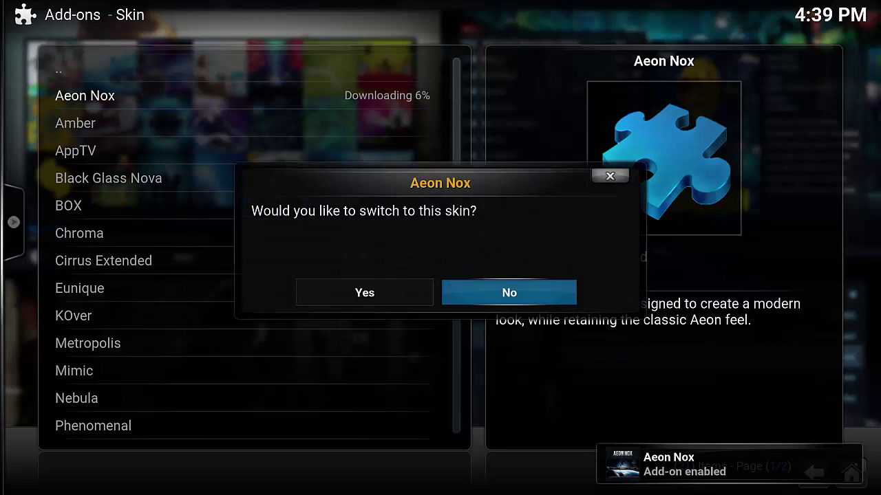
Switch to the Aeon Nox skin and confirm keeping it.
key("Left")
key("Return")
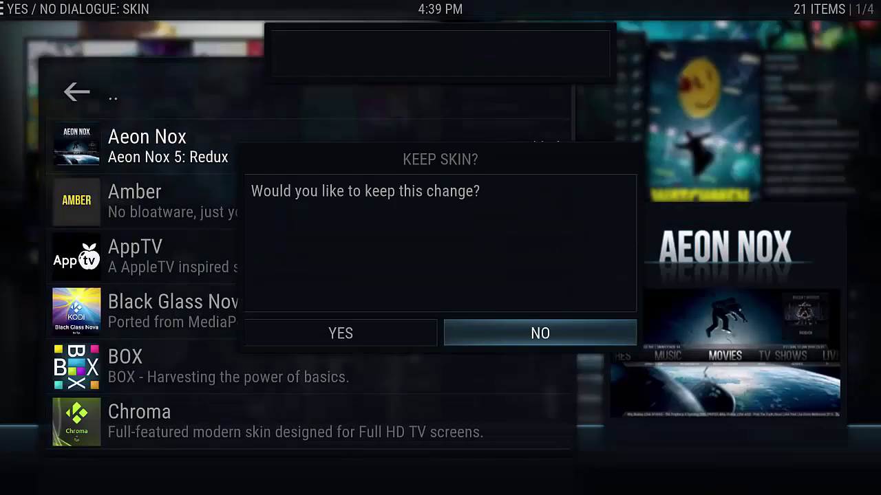
key("Left")
key("Return")
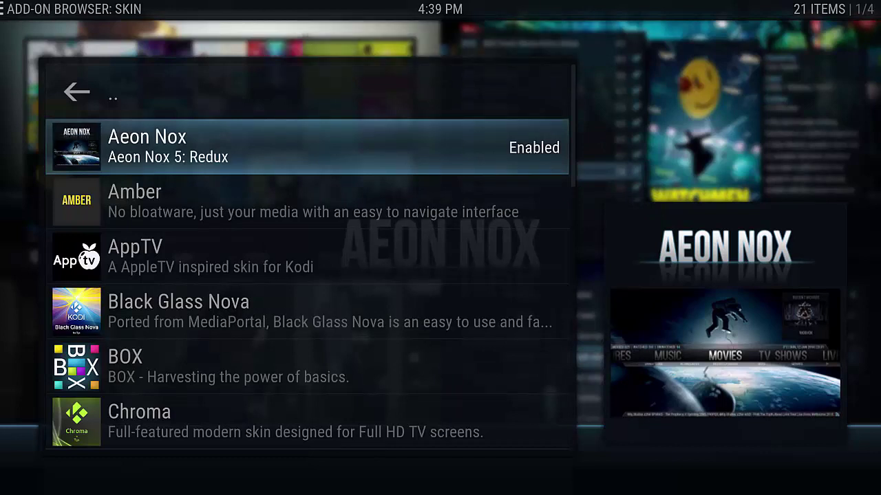
Return to Home, open Apps, and select the Steam launcher add-on.
key("BackSpace")
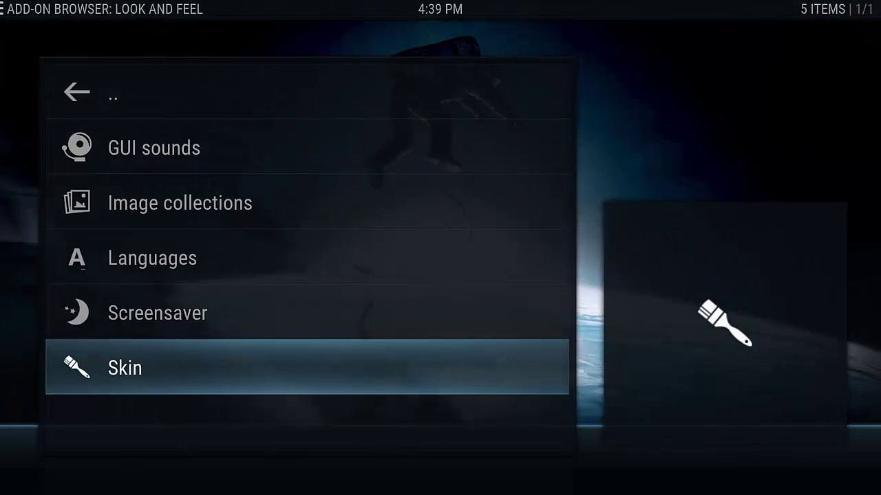
key("BackSpace")
key("BackSpace")
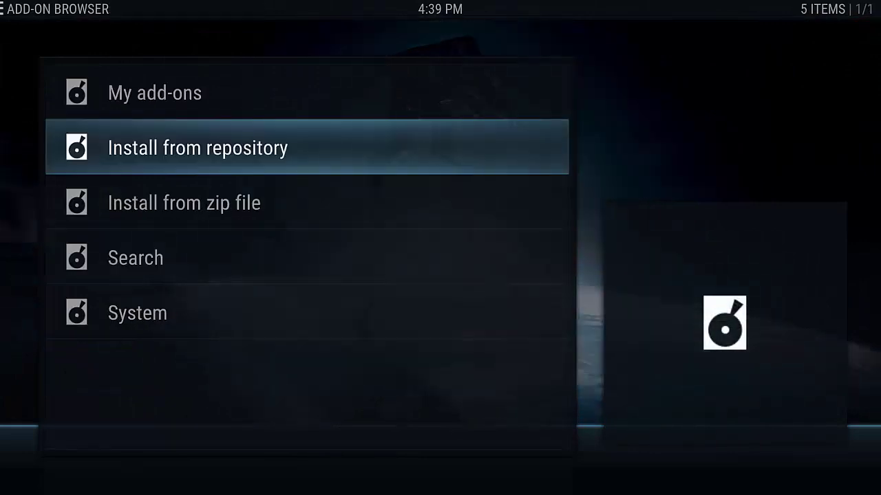
key("BackSpace")
key("BackSpace")
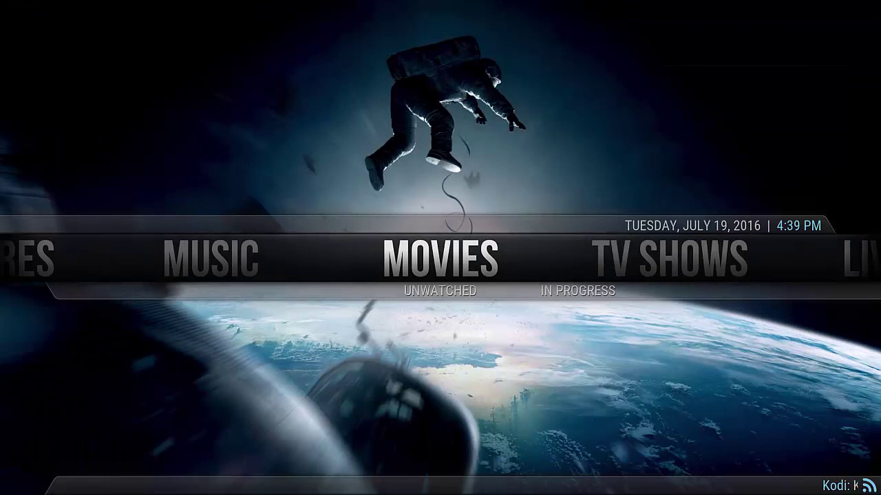
key("Right")
key("Right")
key("Right")
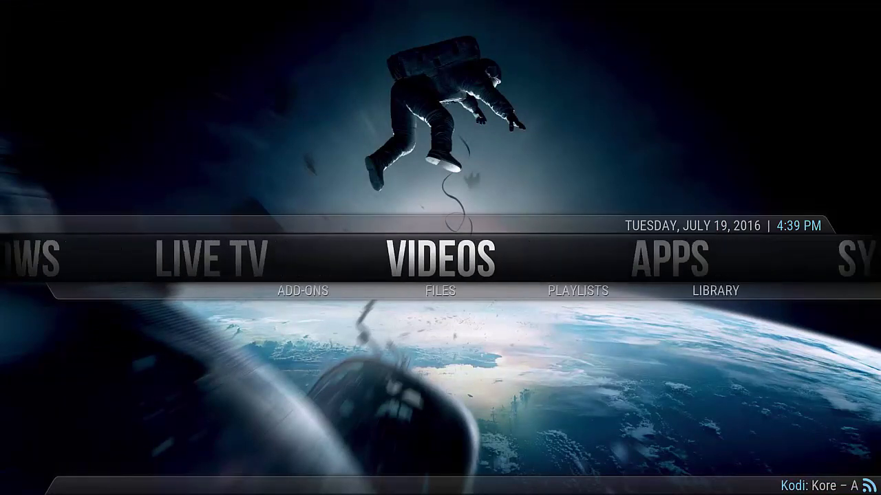
key("Right")
key("Return")
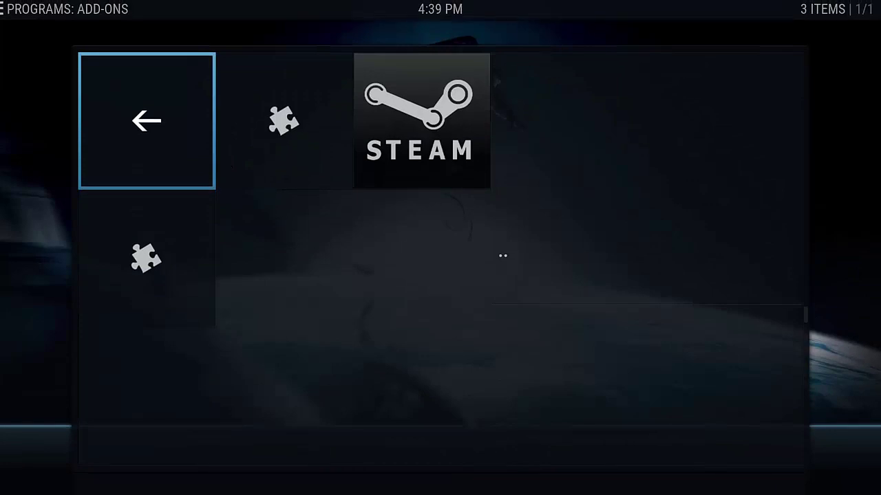
key("Right")
key("Right")
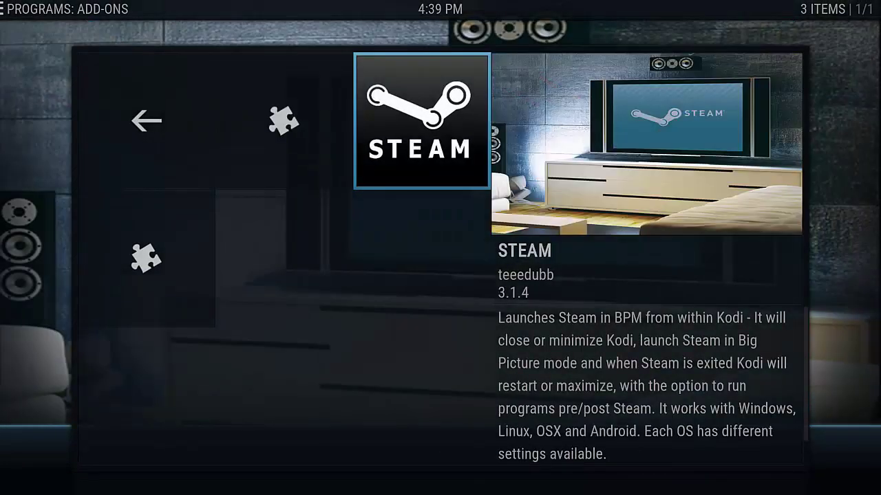
key("c")
key("Down")
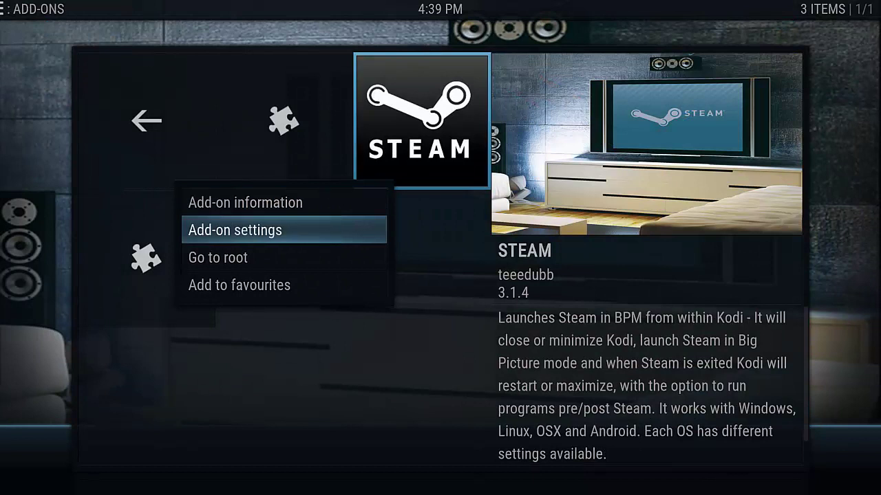
key("Return")
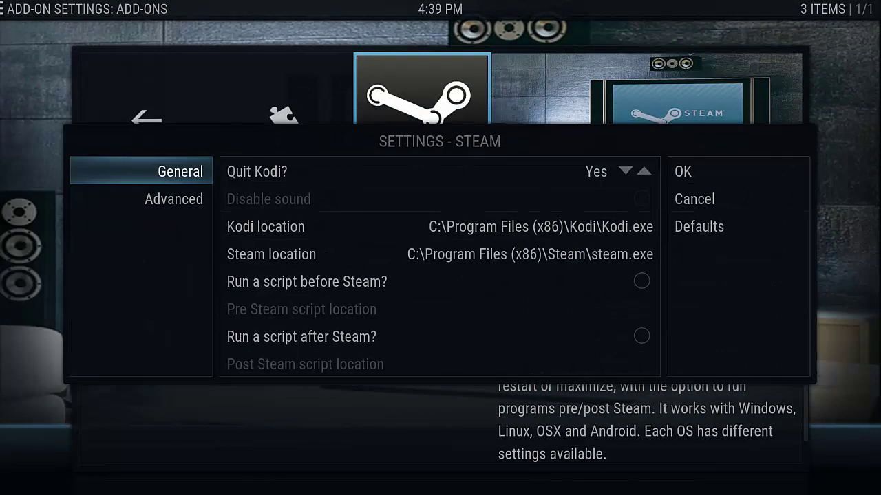
key("Down")
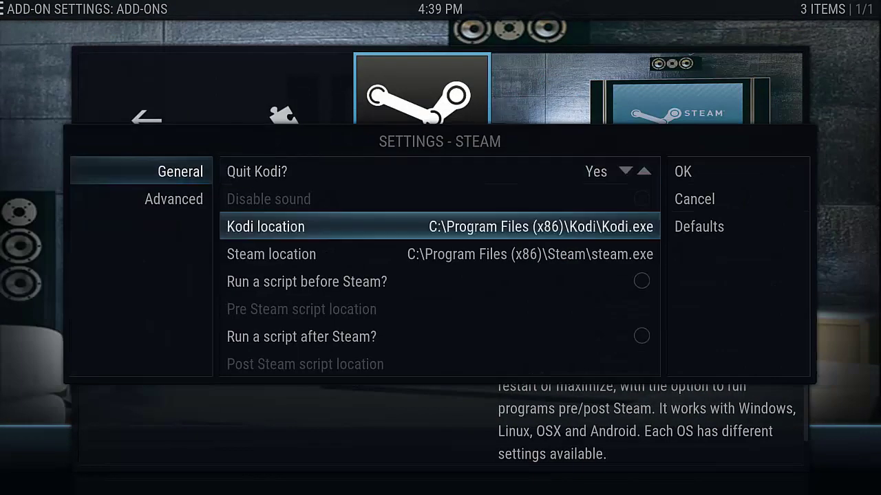
key("Down")
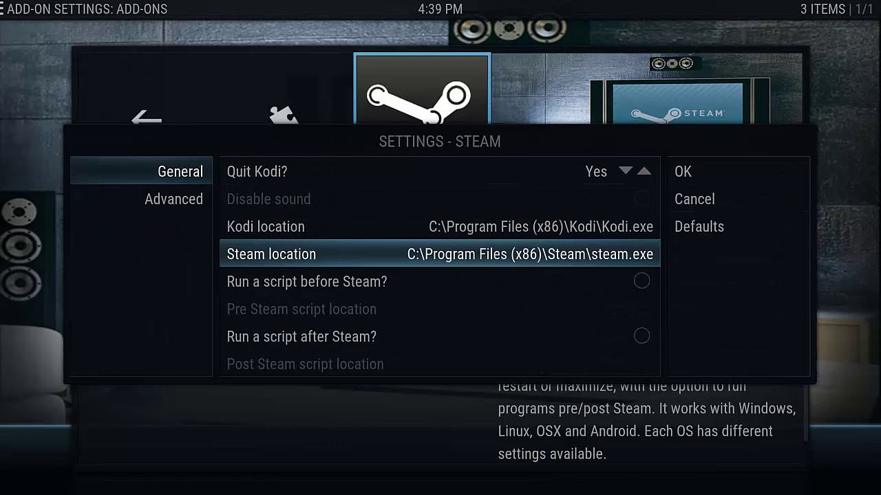
key("Right")
key("Return")
Open the Big Box add-on's settings at its Big Box location field.
key("Left")
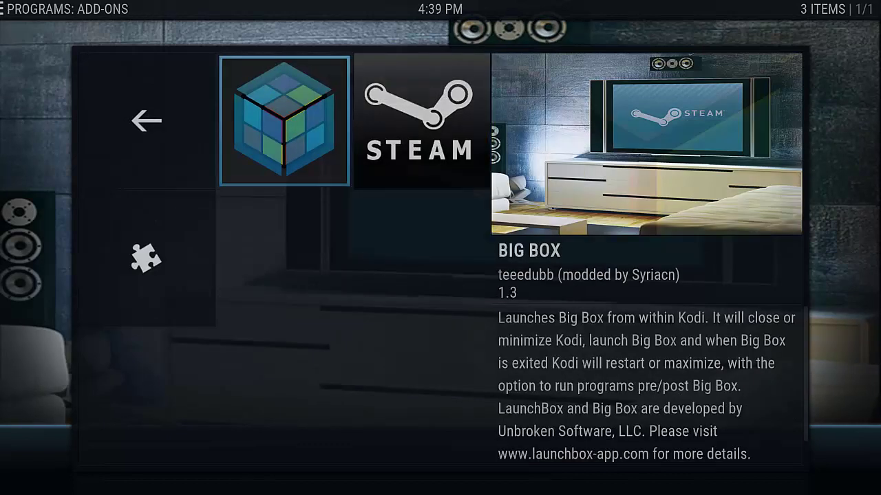
key("c")
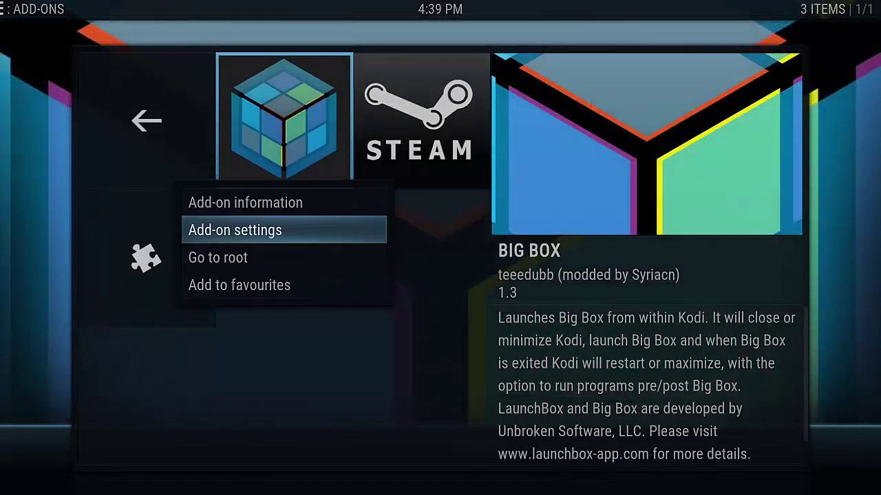
key("Return")
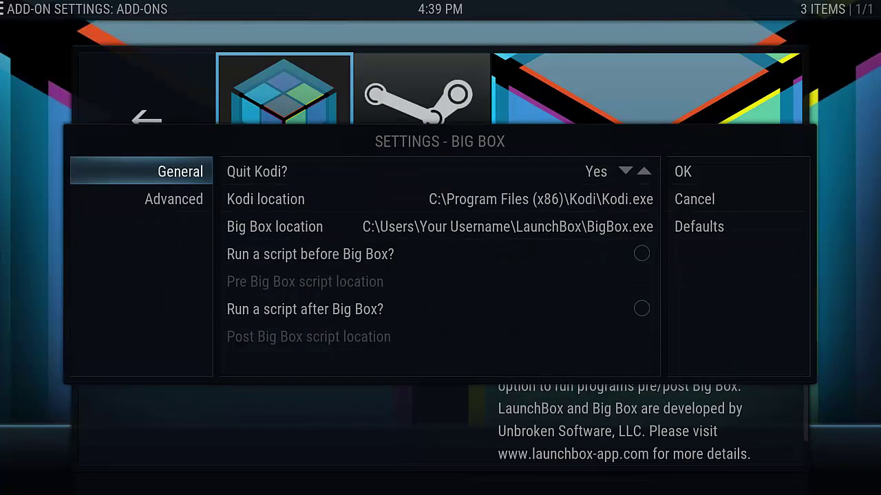
key("Right")
key("Down")
key("Down")
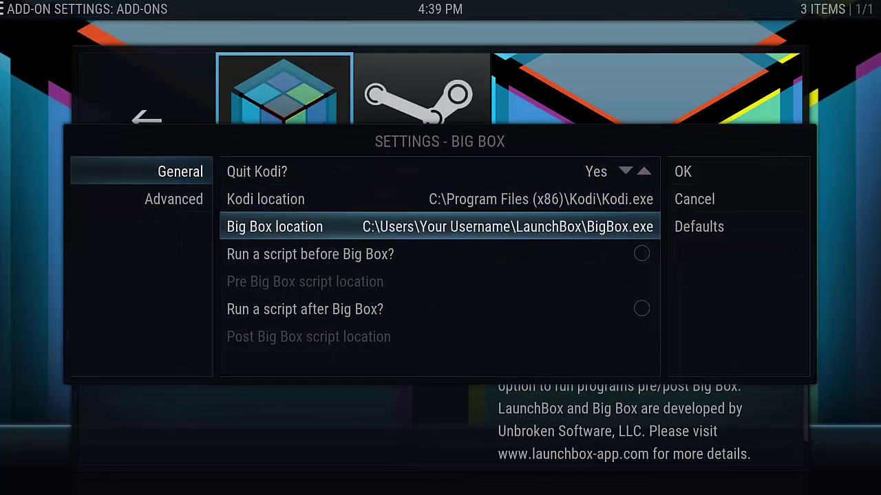
key("Return")
Set the Big Box location to D:\Programs\LaunchBox\BigBox.exe, save, and exit.
key("Down")
key("Return")
key("Down")
key("Down")
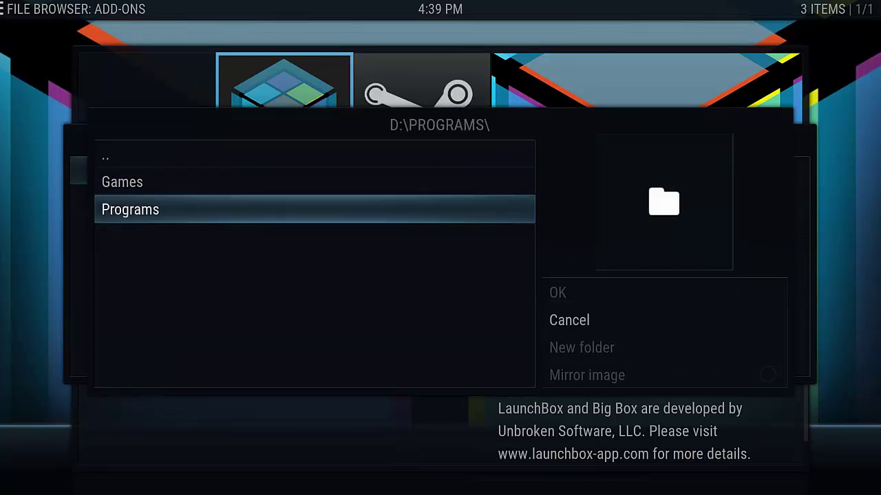
key("Return")
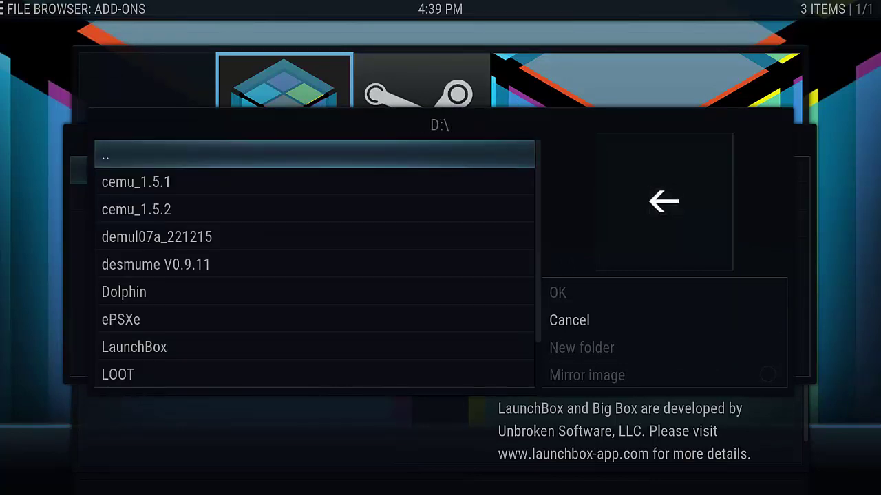
key("Down")
key("Down")
key("Down")
key("Down")
key("Down")
key("Down")
key("Return")
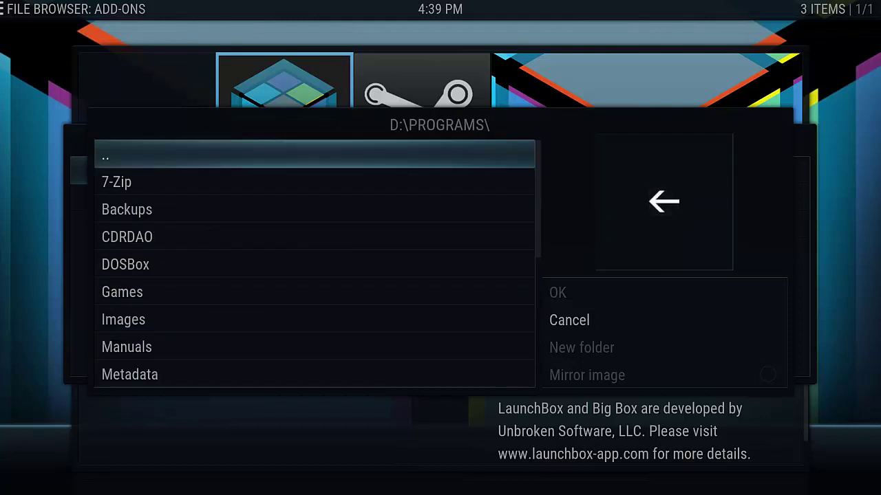
key("Up")
key("Up")
key("Up")
key("Return")
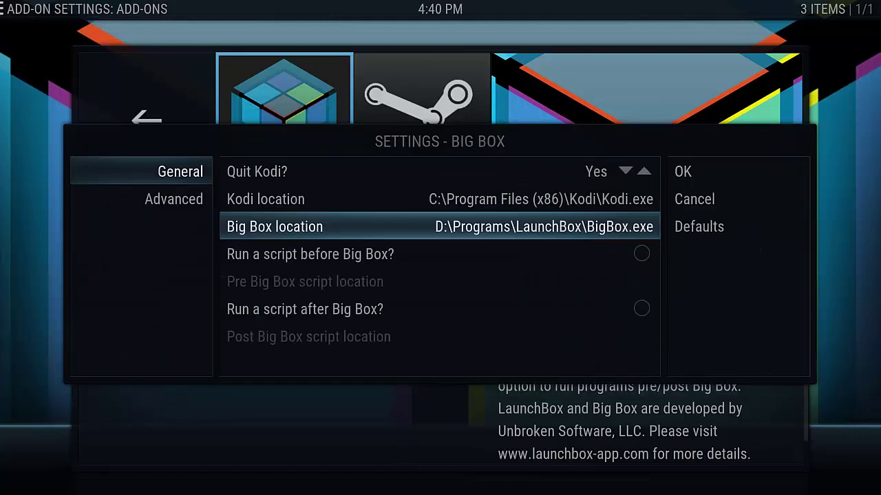
key("Right")
key("Return")
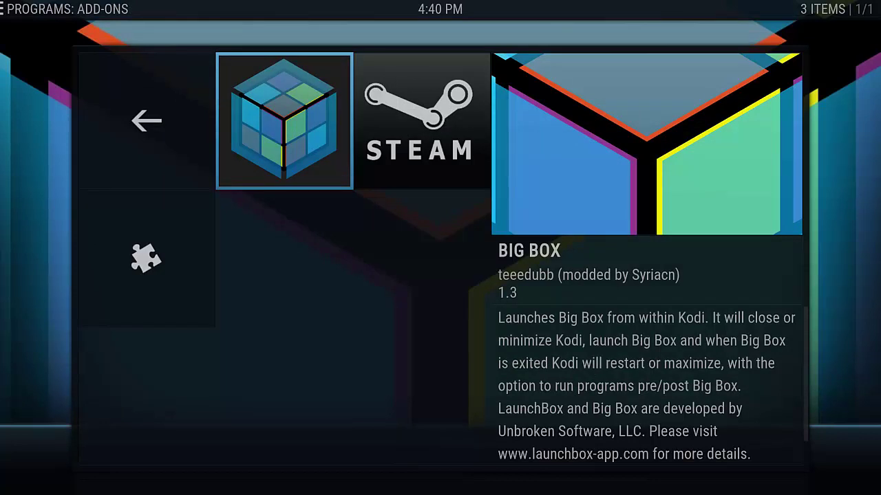
key("Escape")
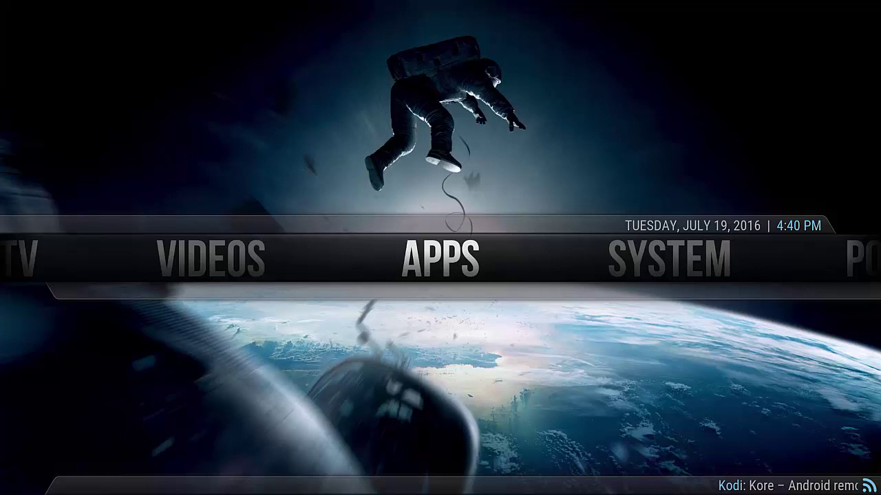
Open Aeon Nox Skin Settings from SYSTEM and browse the Home window options.
key("Right")
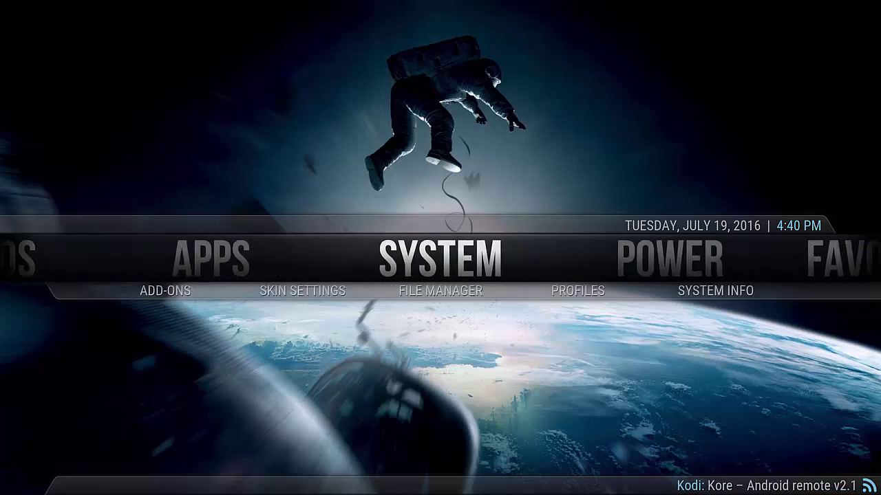
key("Down")
key("Return")
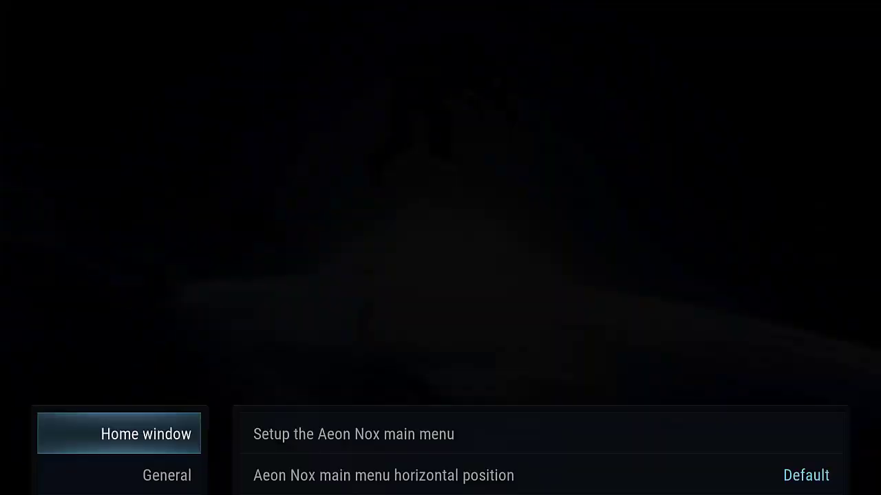
key("Down")
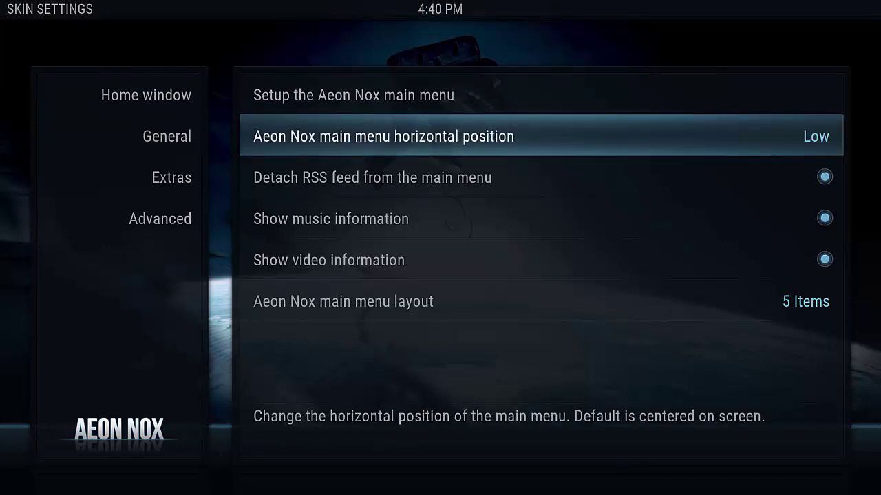
key("Left")
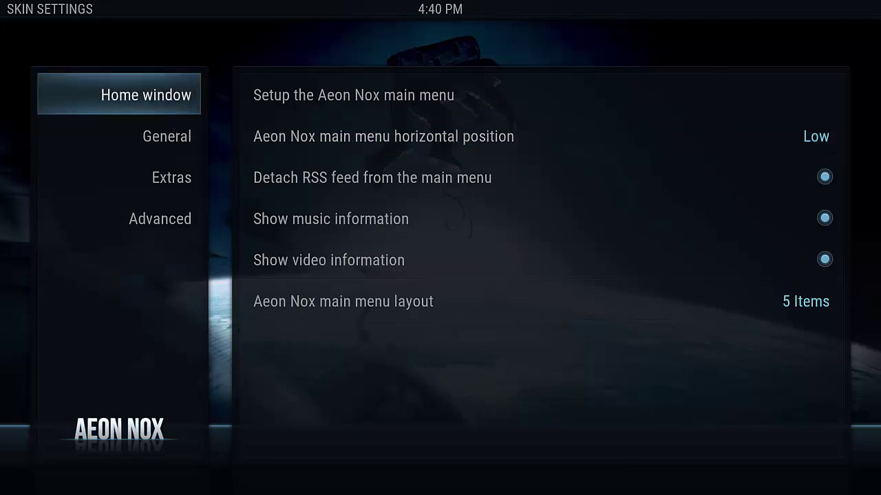
key("Right")
key("Up")
Open the Aeon Nox main menu editor and disable the LIVE TV item.
key("Return")
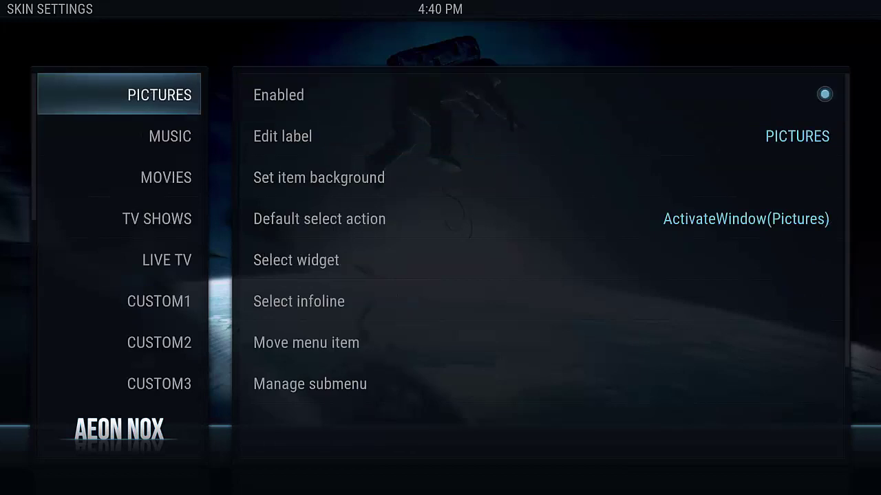
key("Down")
key("Down")
key("Down")
key("Down")
key("Right")
key("Return")
key("Left")
Check the FAVOURITES, WEATHER and CONCERTS items and their Enabled options.
key("Down")
key("Down")
key("Down")
key("Down")
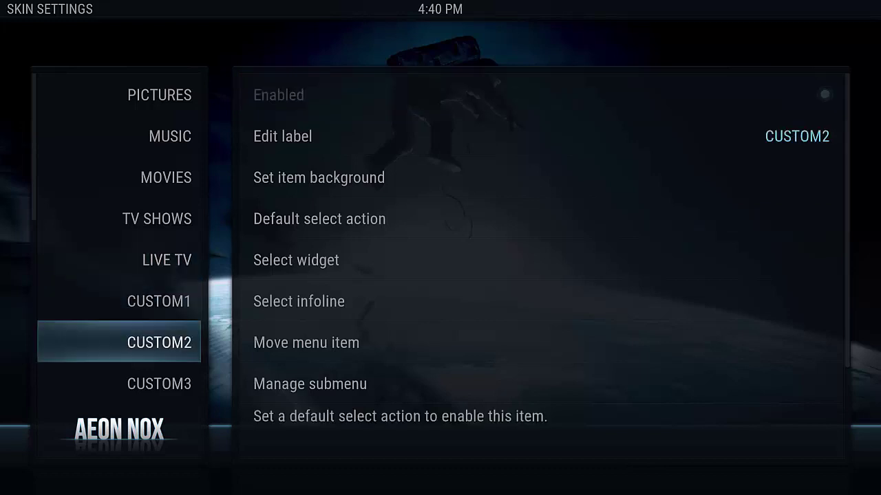
key("Down")
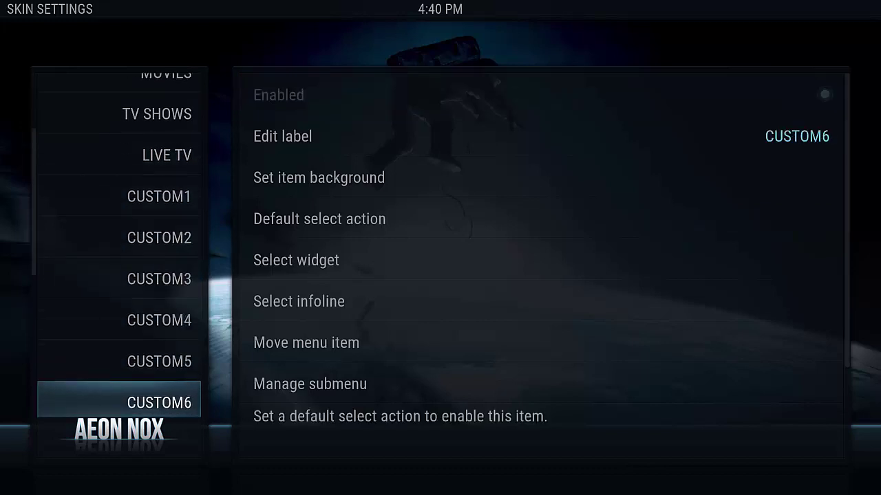
key("Down")
key("Down")
key("Down")
key("Down")
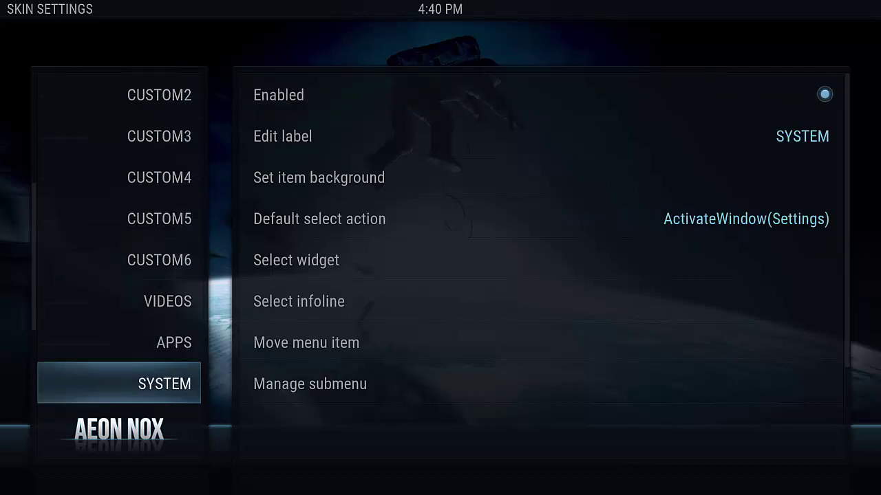
key("Down")
key("Down")
key("Right")
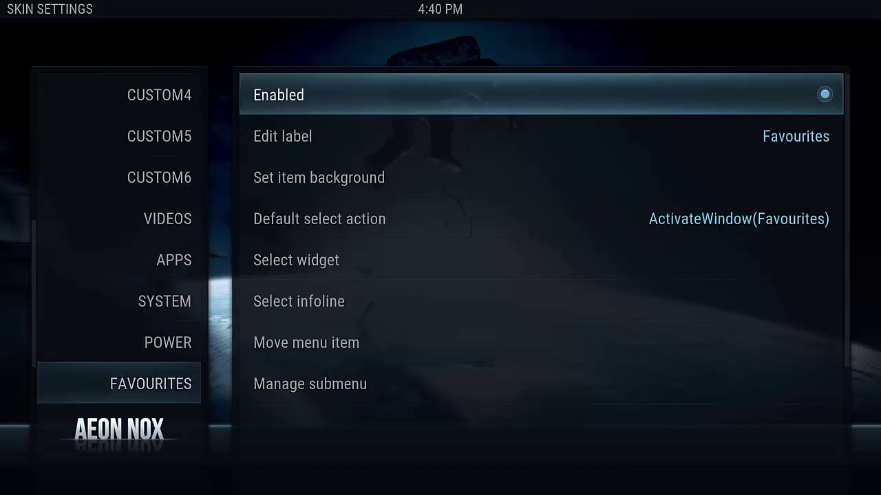
key("Left")
key("Down")
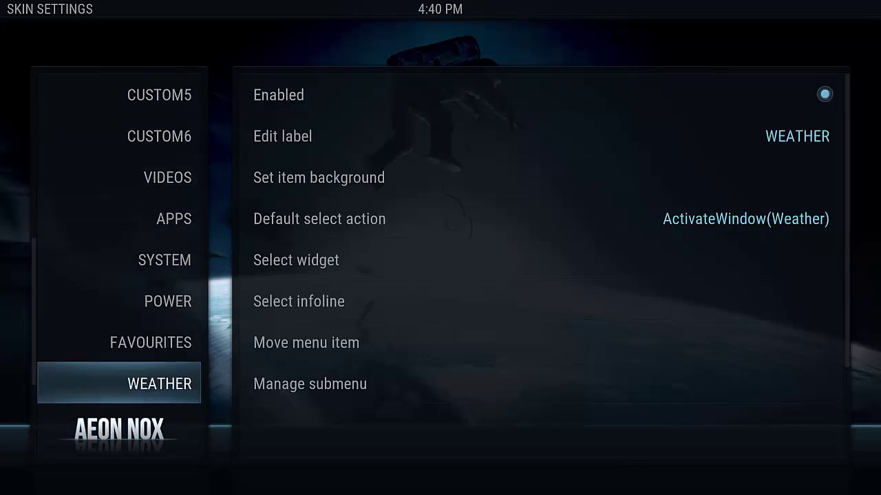
key("Down")
key("Right")
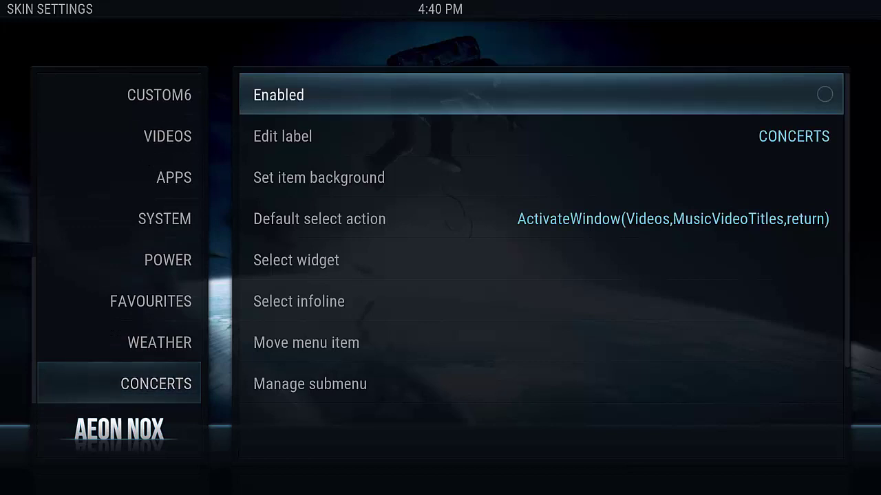
key("Left")
Select CUSTOM1 and move to its Default select action setting.
key("Up")
key("Up")
key("Up")
key("Up")
key("Up")
key("Up")
key("Up")
key("Up")
key("Up")
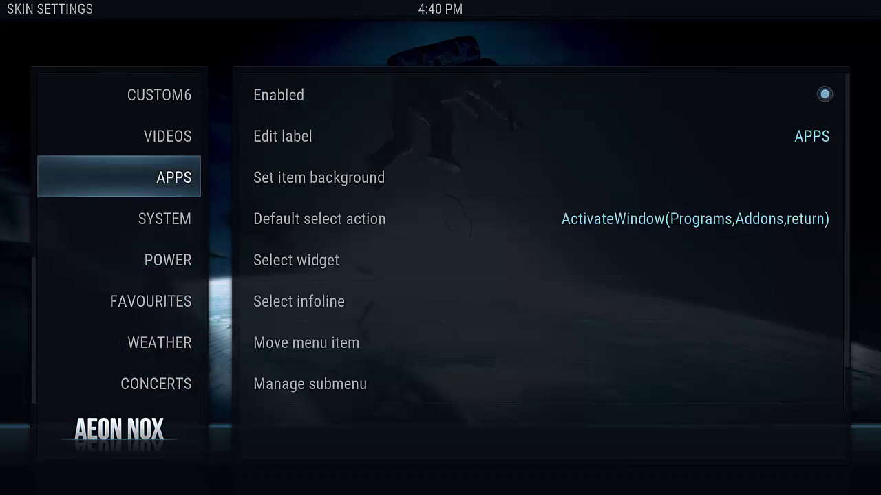
key("Up")
key("Up")
key("Up")
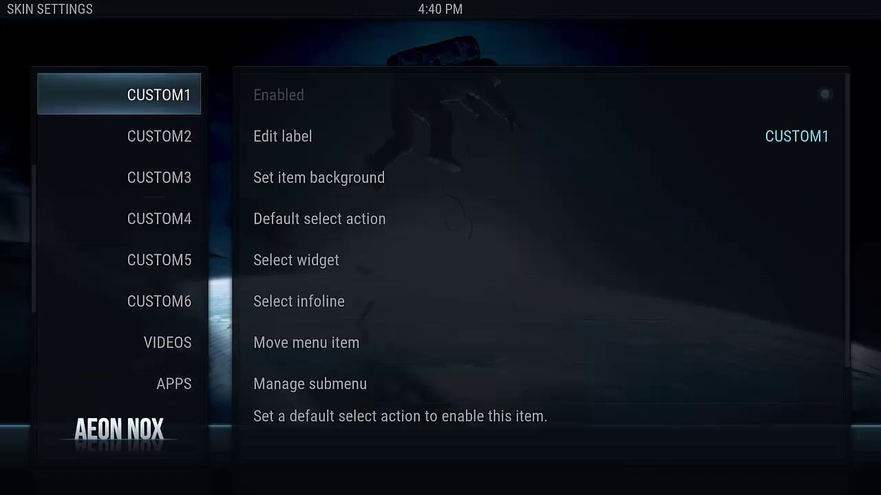
key("Right")
key("Down")
key("Down")
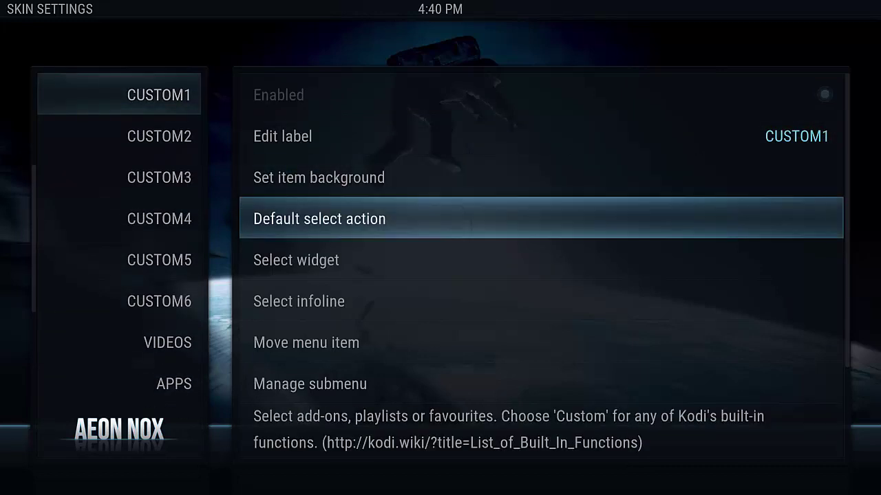
Set CUSTOM1's default action to the Steam program add-on, RunAddOn(script.steam.launcher).
key("Return")
key("Down")
key("Down")
key("Down")
key("Down")
key("Return")
key("Return")
key("Down")
key("Down")
key("Down")
key("Return")
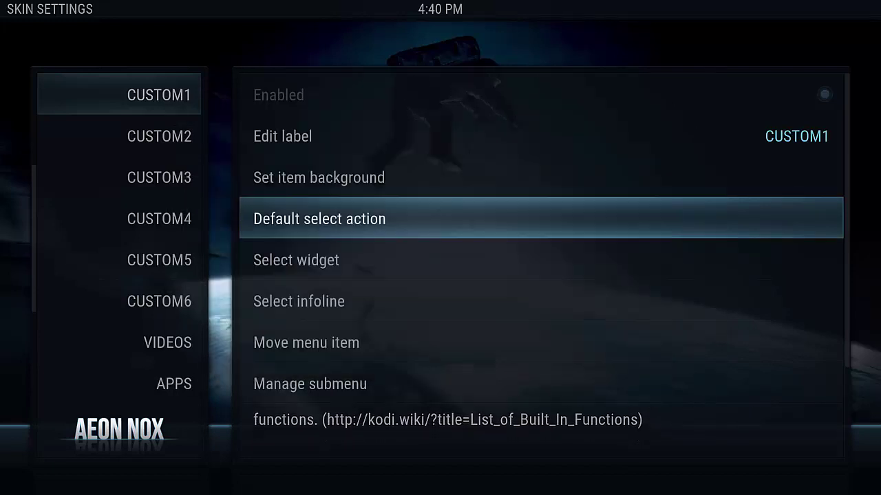
key("Up")
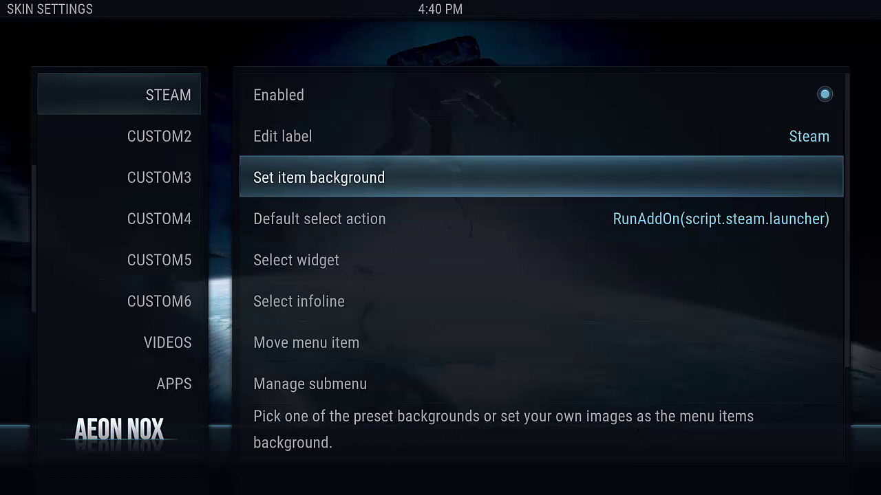
Set the Steam item's single-image background to userdata/fanart/SteamWall-01-1080p.jpg.
key("Return")
key("Down")
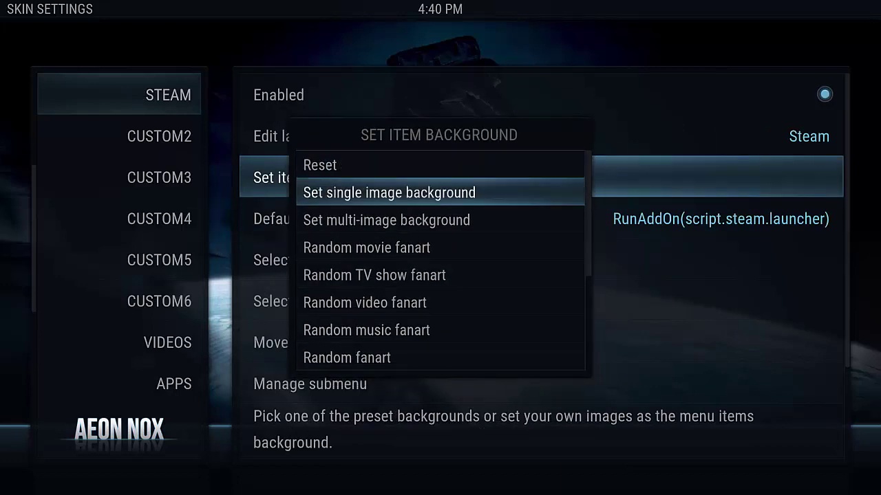
key("Return")
key("Down")
key("Down")
key("Down")
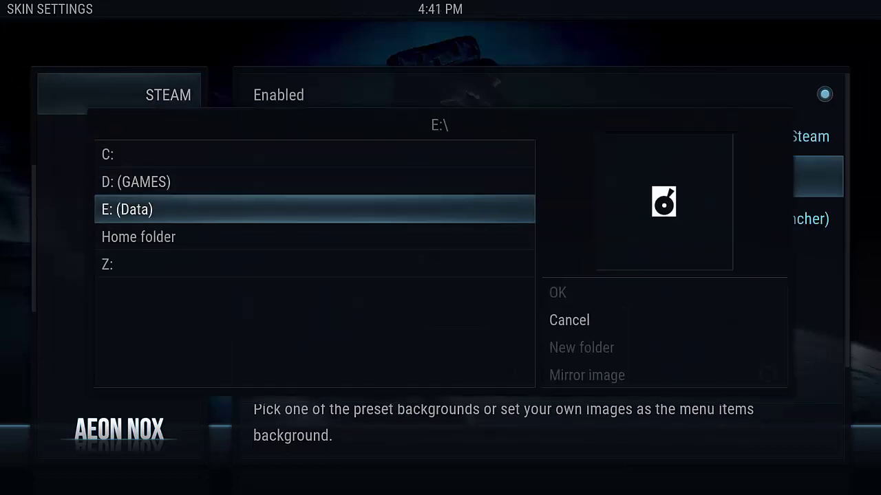
key("Return")
key("Down")
key("Down")
key("Down")
key("Down")
key("Down")
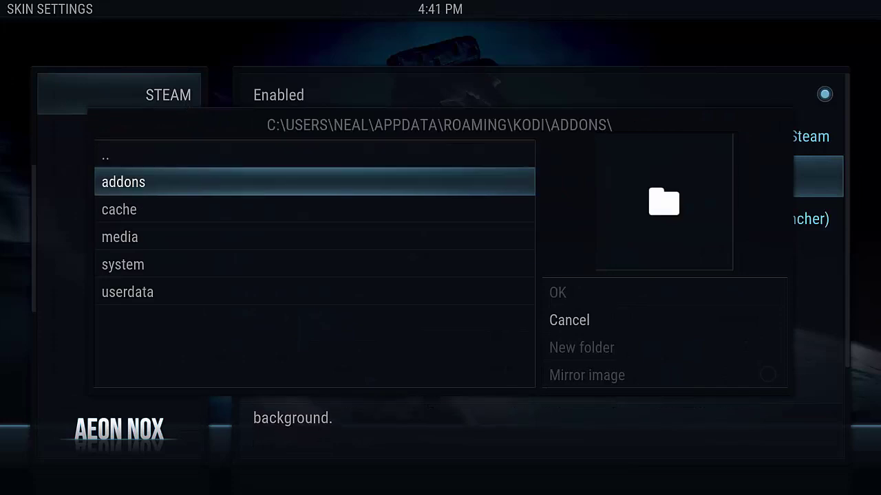
key("Return")
key("Down")
key("Down")
key("Down")
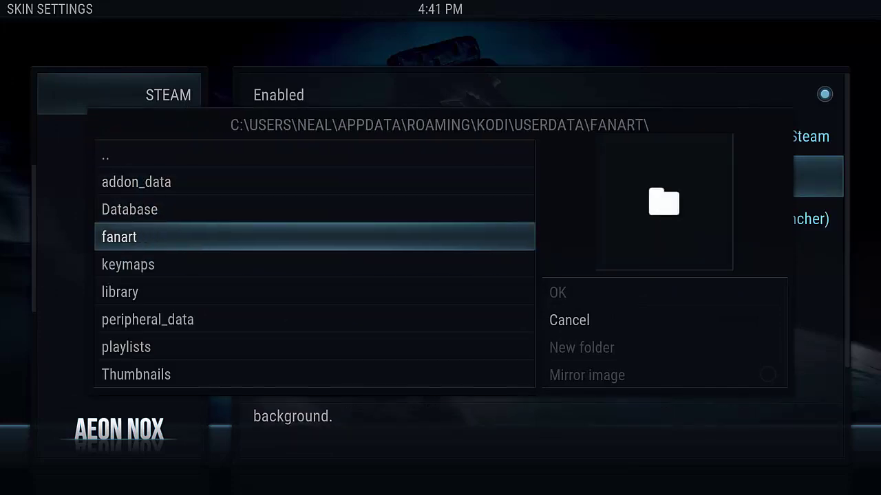
key("Return")
key("Up")
key("Up")
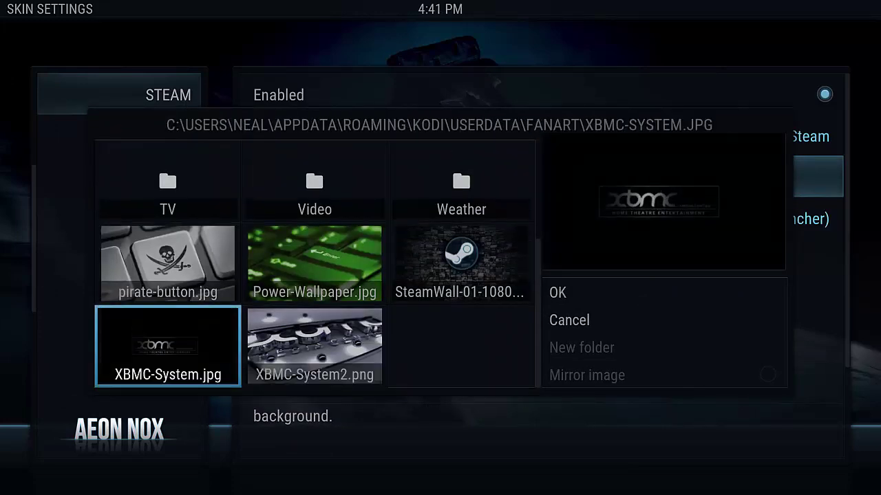
key("Right")
key("Right")
key("Return")
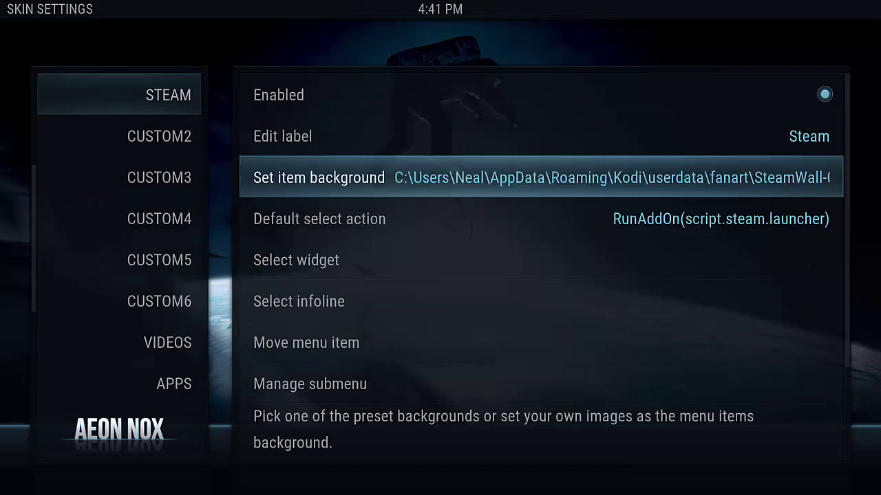
Return to the menu items list and move into CUSTOM2's options.
key("Left")
key("Down")
key("Right")
Set CUSTOM2's default select action to the Big Box program add-on.
key("Down")
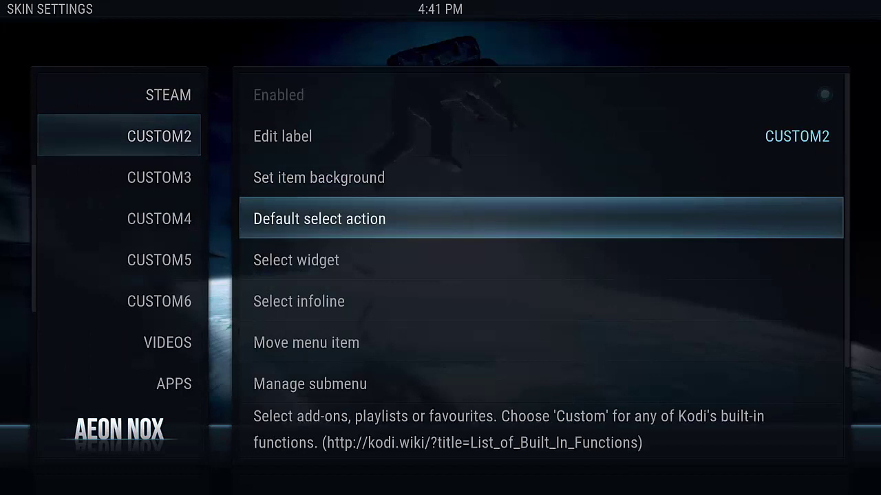
key("Return")
key("Down")
key("Down")
key("Down")
key("Down")
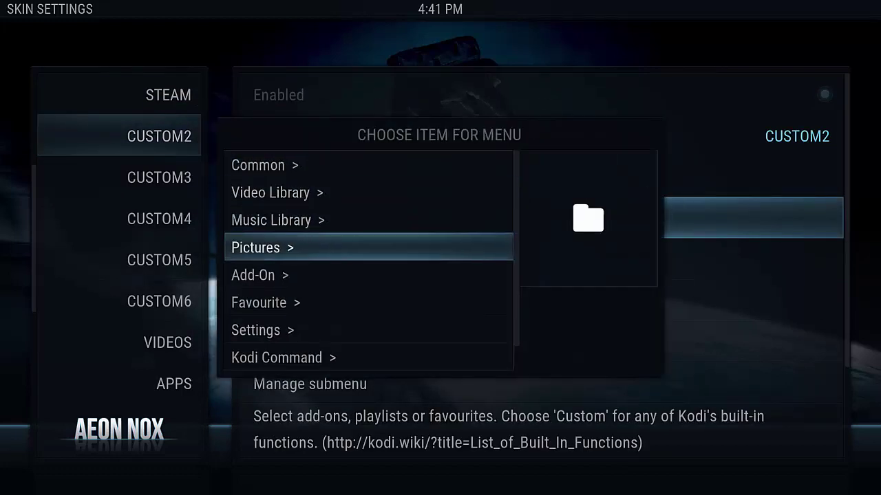
key("Return")
key("Down")
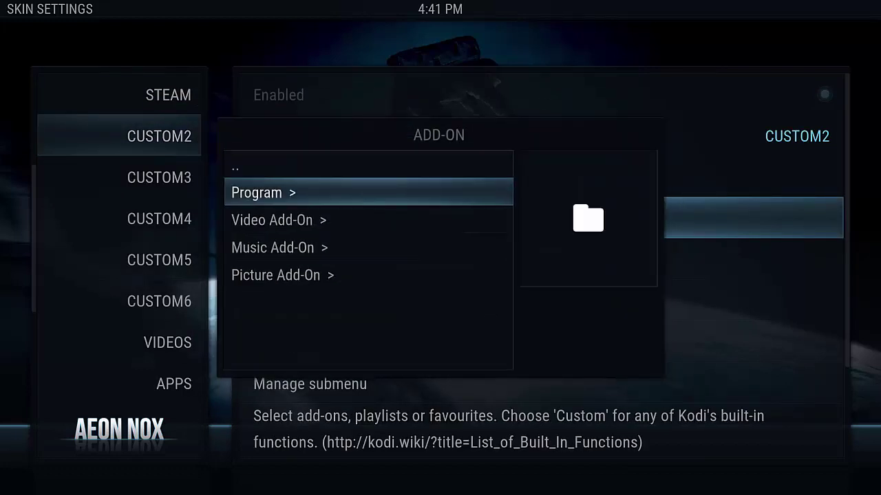
key("Return")
key("Down")
key("Down")
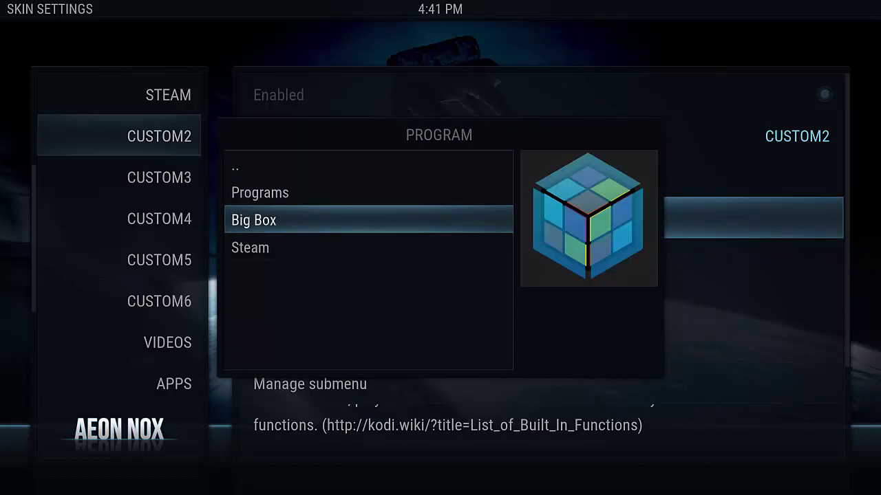
key("Return")
Give the Big Box item a multi-image background from the userdata/fanart/Games folder.
key("Up")
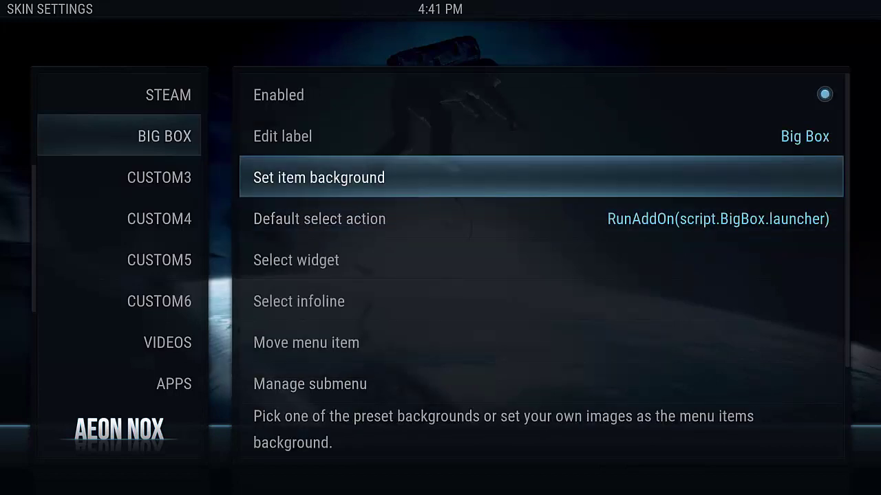
key("Return")
key("Down")
key("Return")
key("Down")
key("Down")
key("Down")
key("Return")
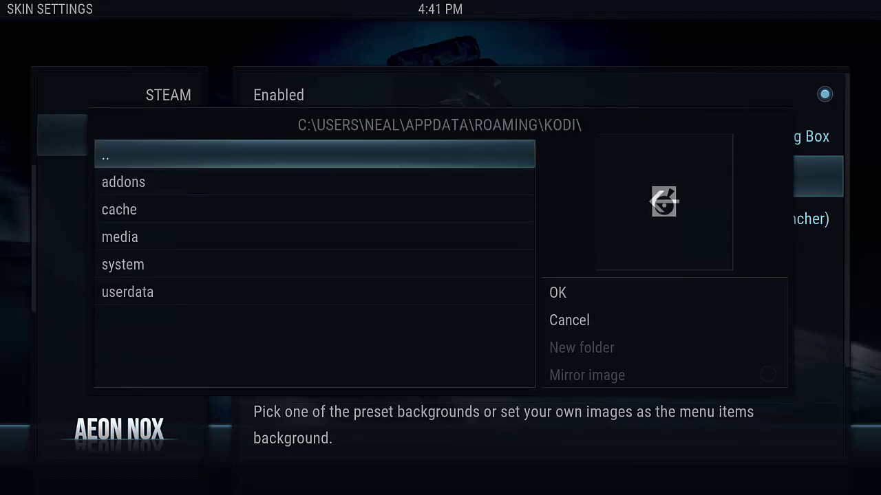
key("Up")
key("Return")
key("Down")
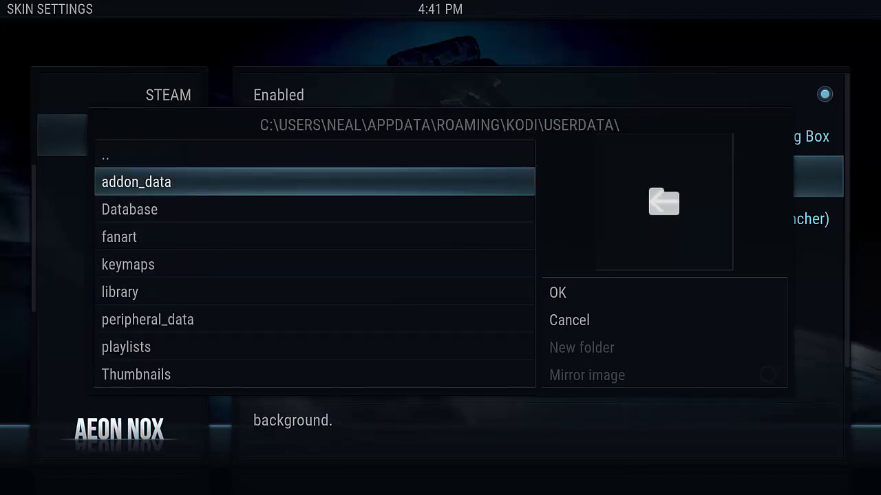
key("Down")
key("Down")
key("Return")
key("Down")
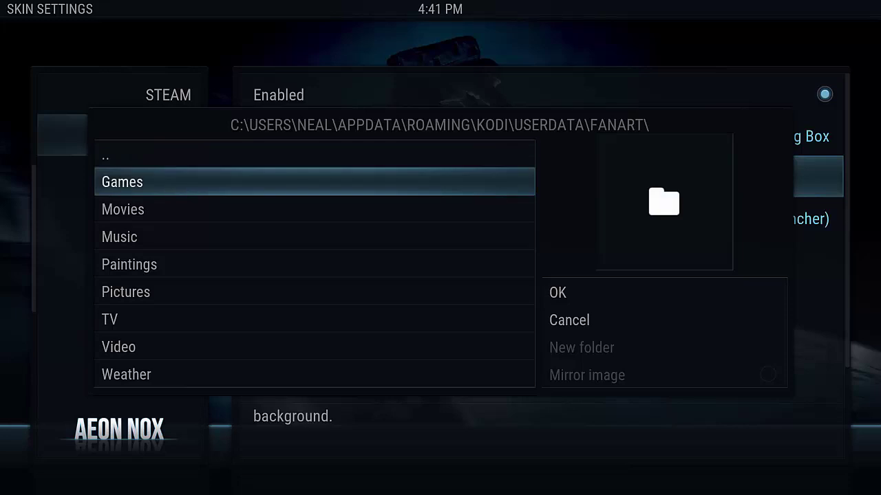
key("Return")
key("Right")
key("Return")
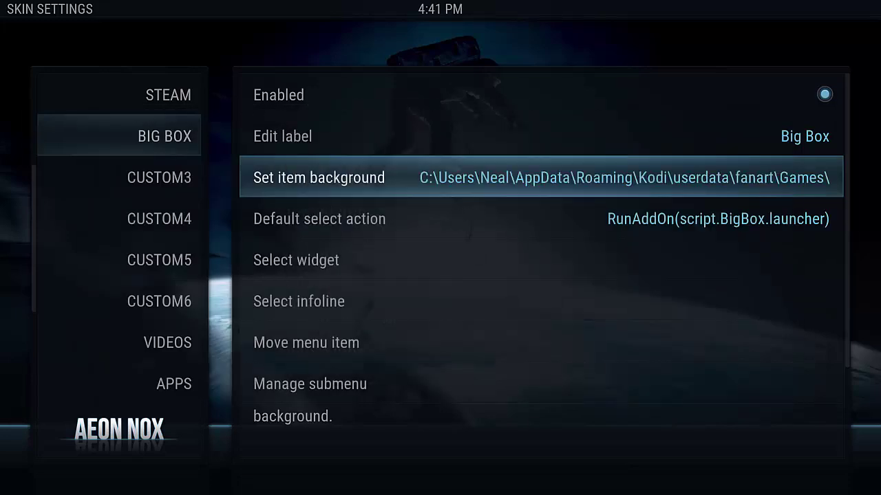
Change the item's label to Games.
key("Up")
key("Return")
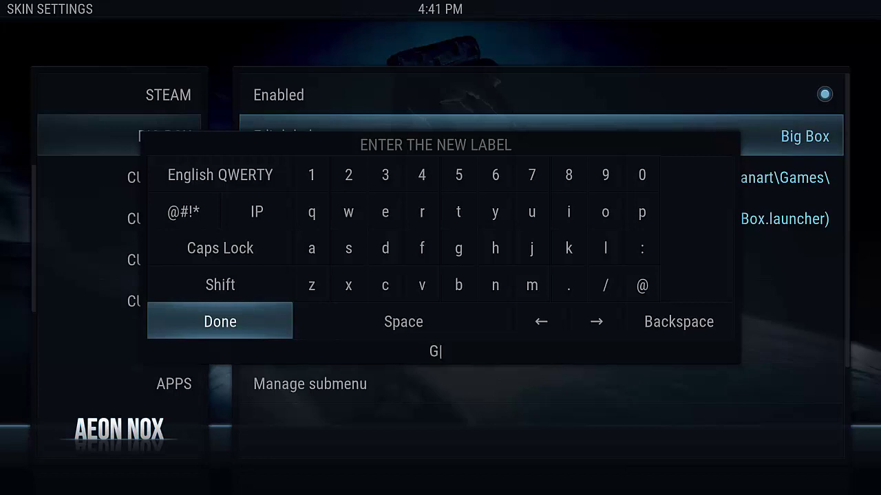
key("Return")
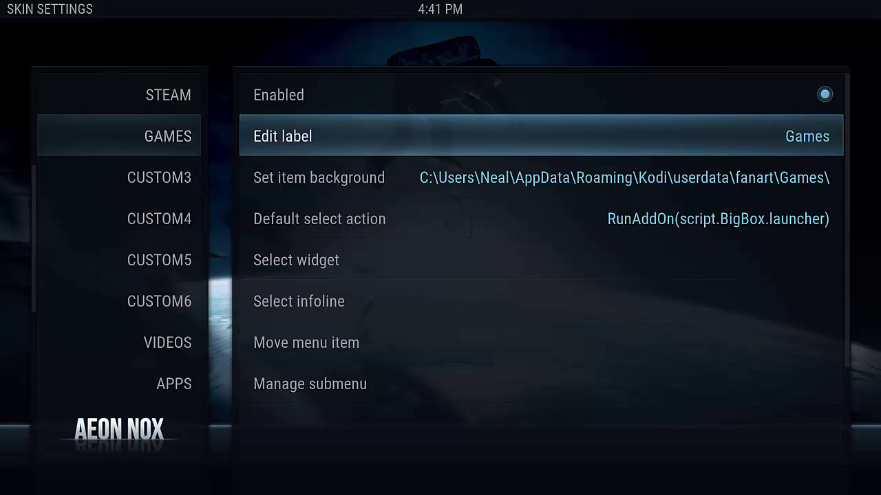
Exit Kodi from the POWER menu, then relaunch it from the taskbar icon.
key("Escape")
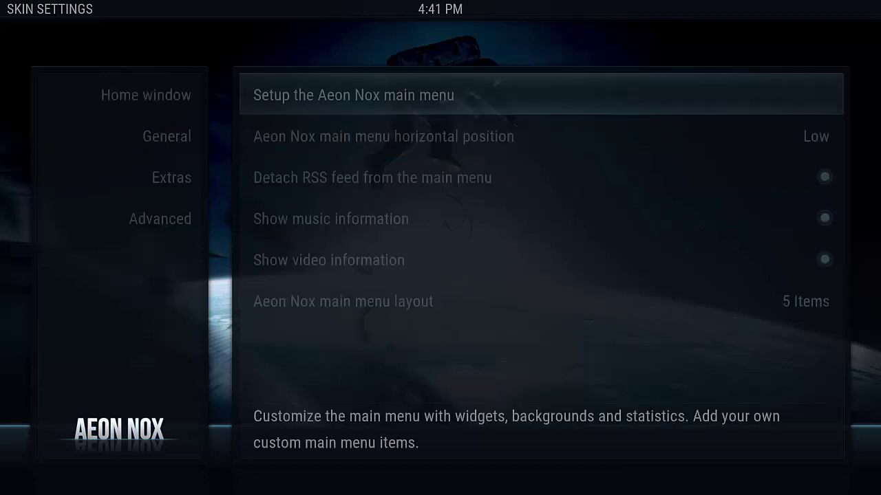
key("Escape")
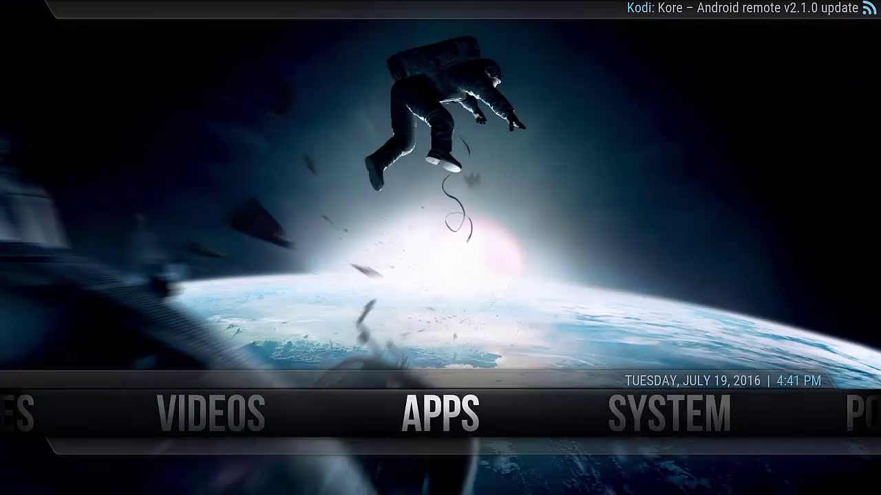
key("Right")
key("Right")
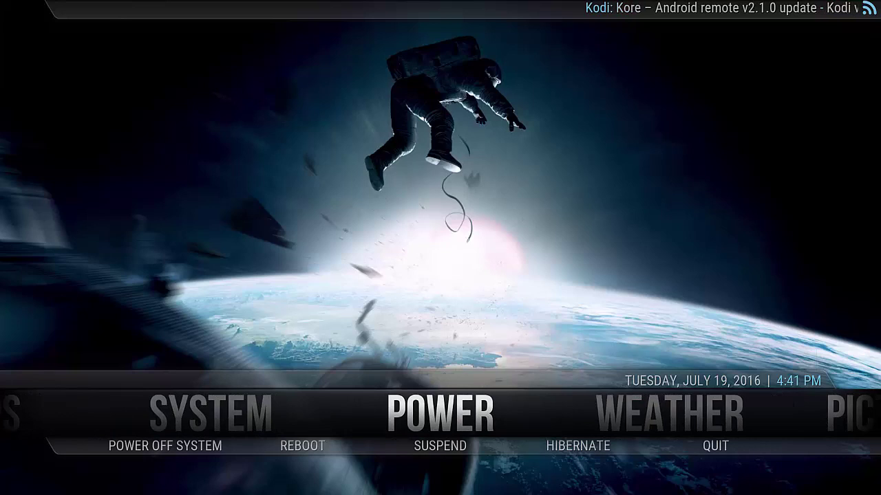
key("Return")
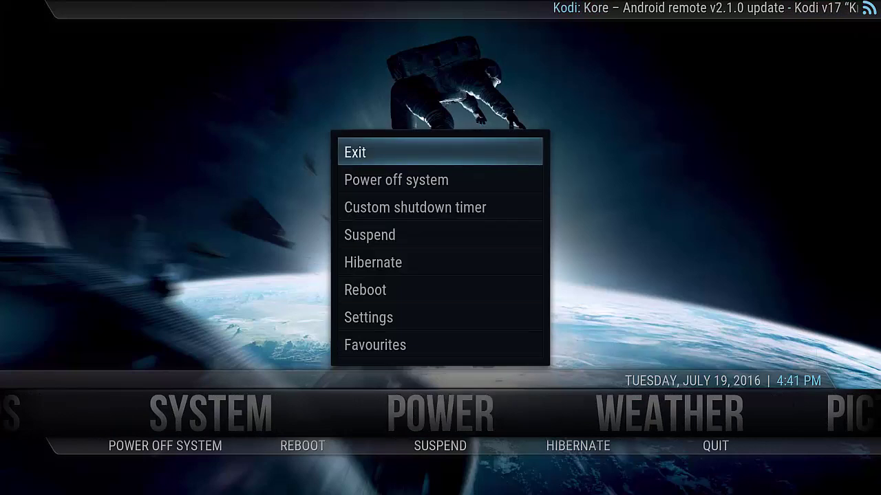
key("Return")
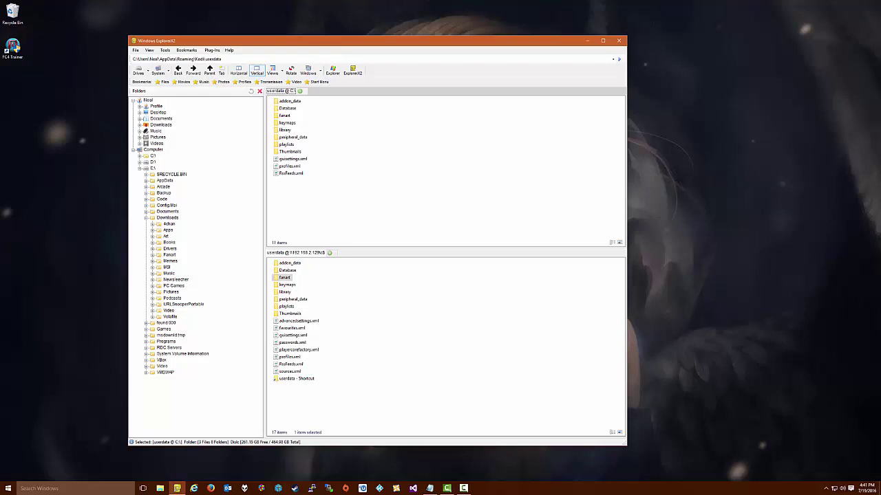
left_click(380, 488)
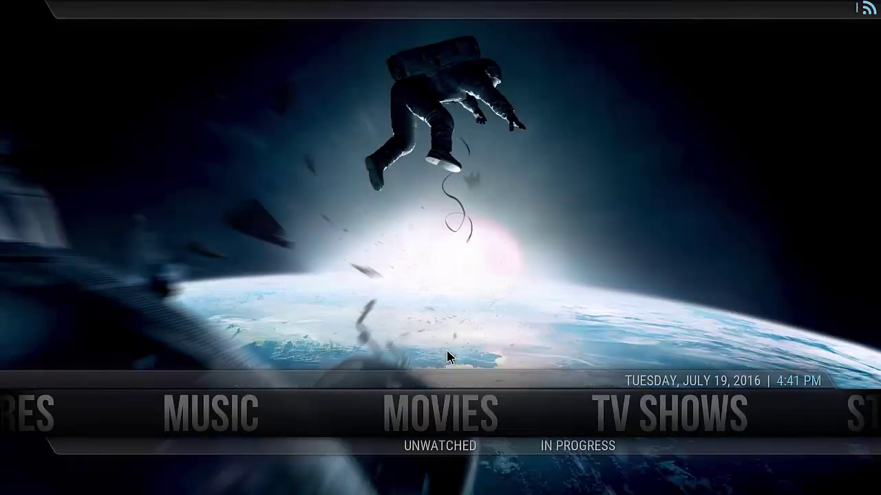
Select the STEAM entry on the home menu to launch Steam Big Picture.
key("Right")
key("Right")
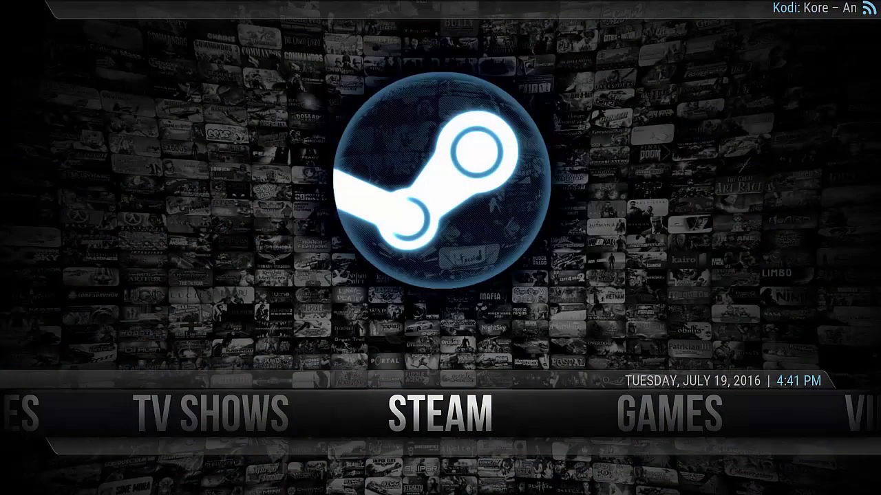
key("Return")
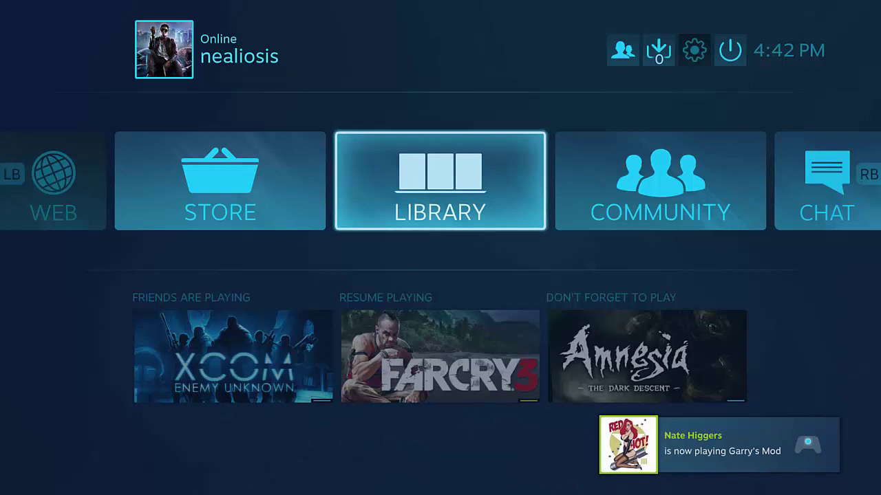
Browse the Recent games grid in the Steam library, then return to the Big Picture home.
key("Return")
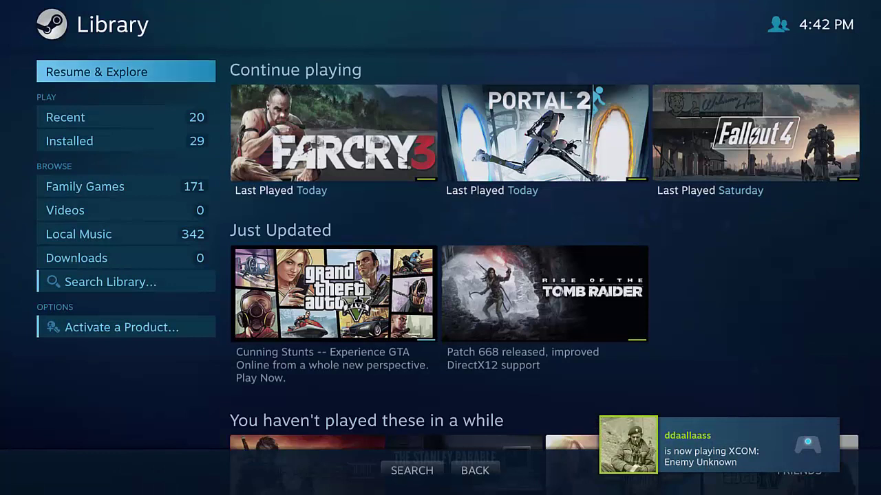
key("Down")
key("Right")
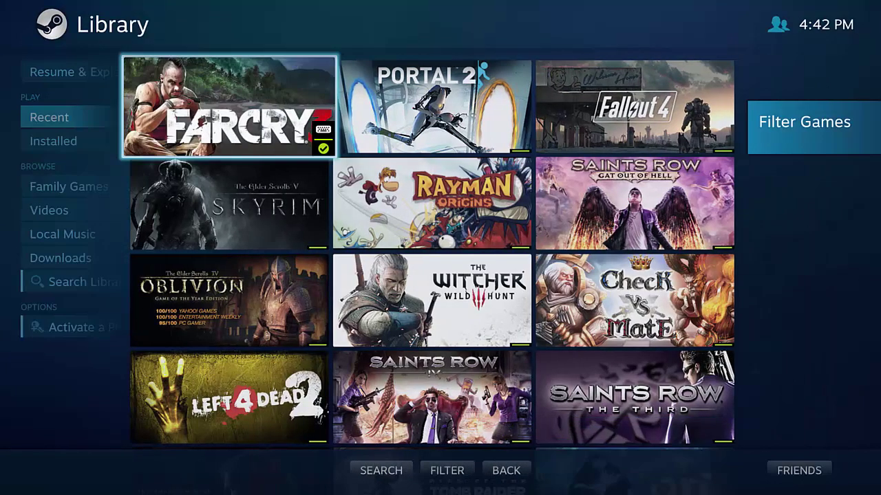
key("Down")
key("Down")
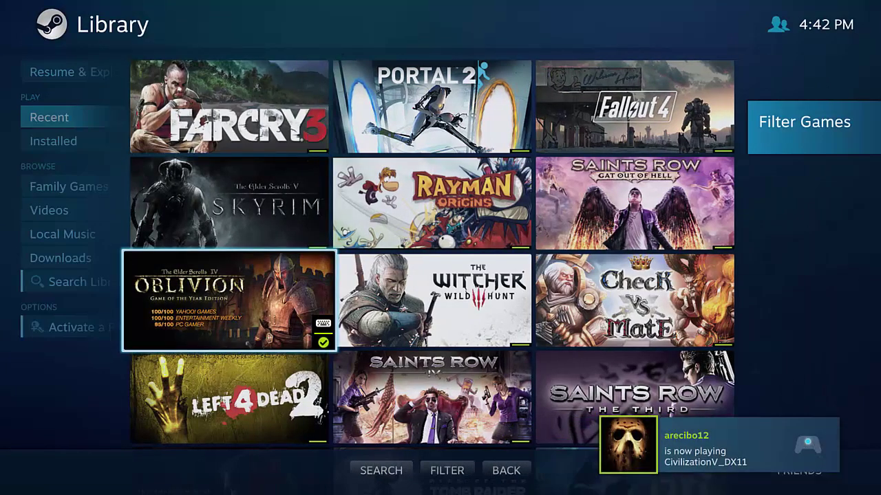
key("Escape")
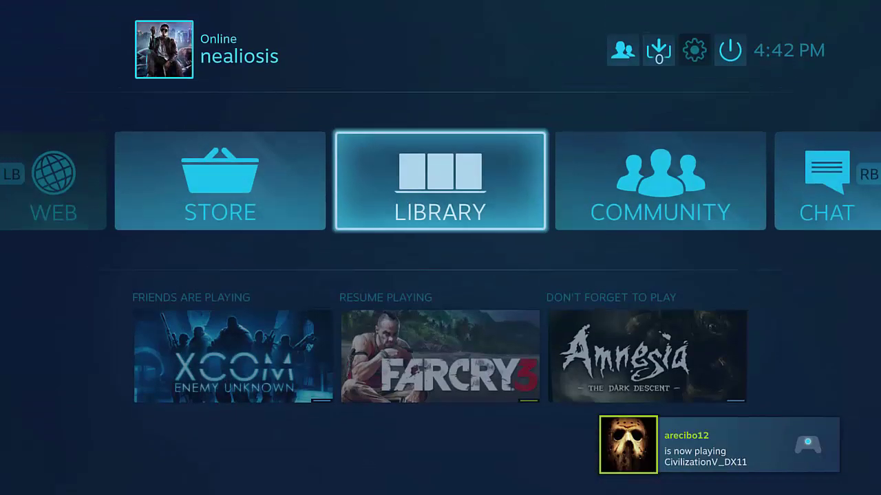
Choose Exit Big Picture from the power options.
key("Right")
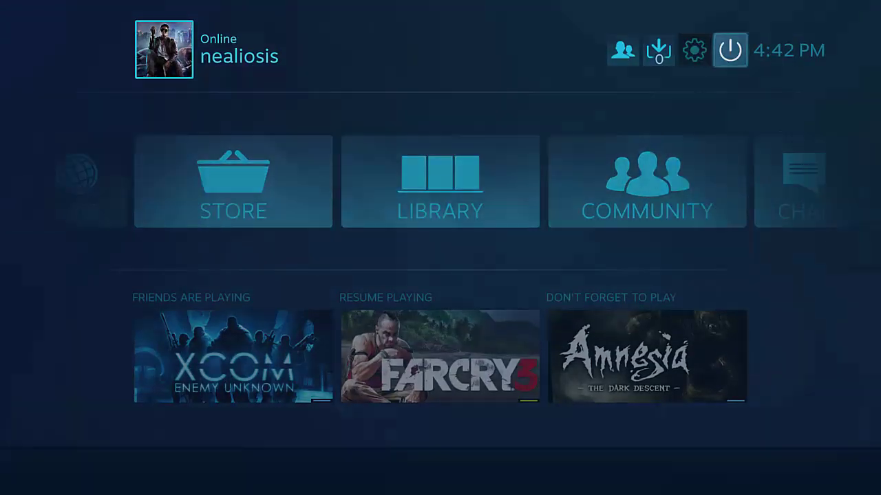
key("Return")
key("Down")
key("Return")
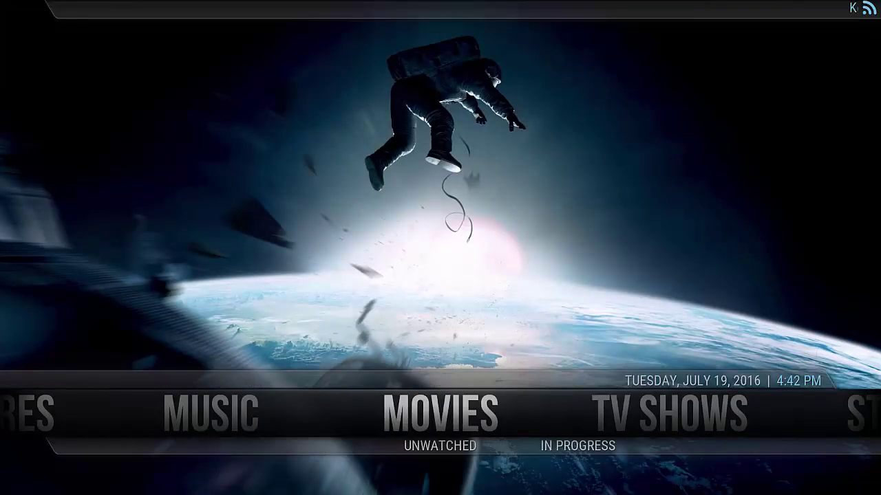
Select the GAMES entry on the home menu to start Big Box.
key("Right")
key("Right")
key("Right")
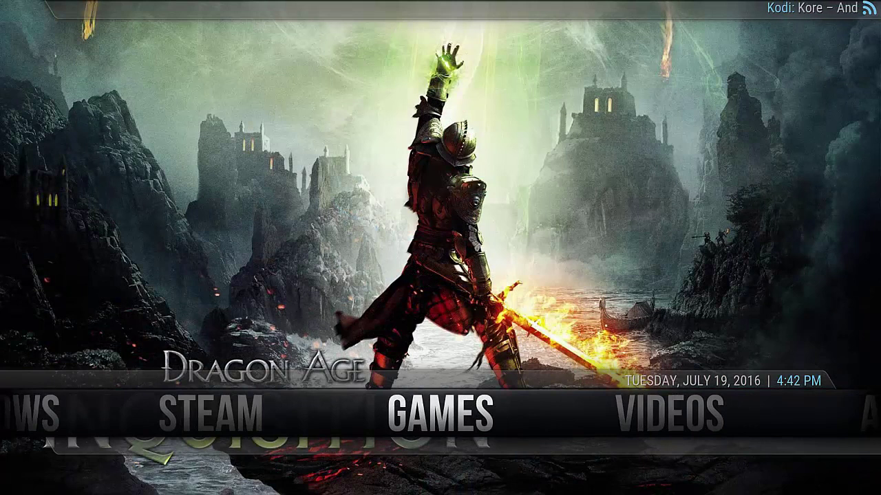
key("Return")
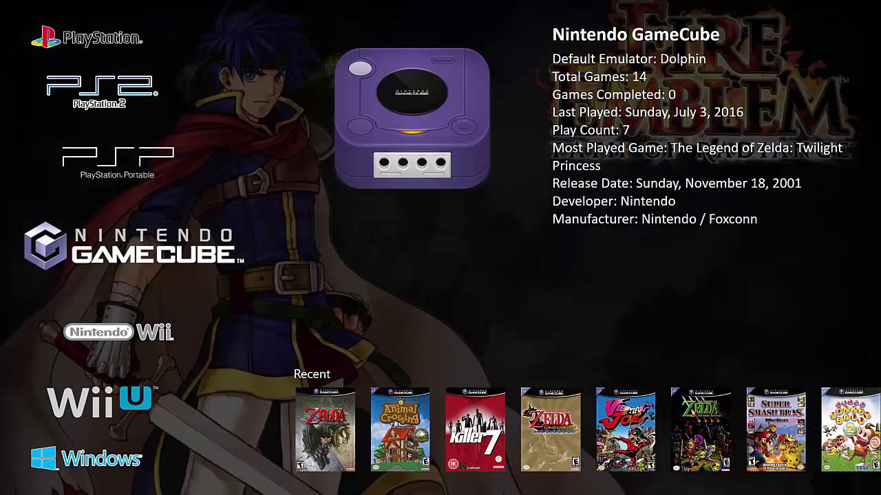
Browse the Wii, Wii U and Windows platforms, then exit Big Box from the system menu.
key("Down")
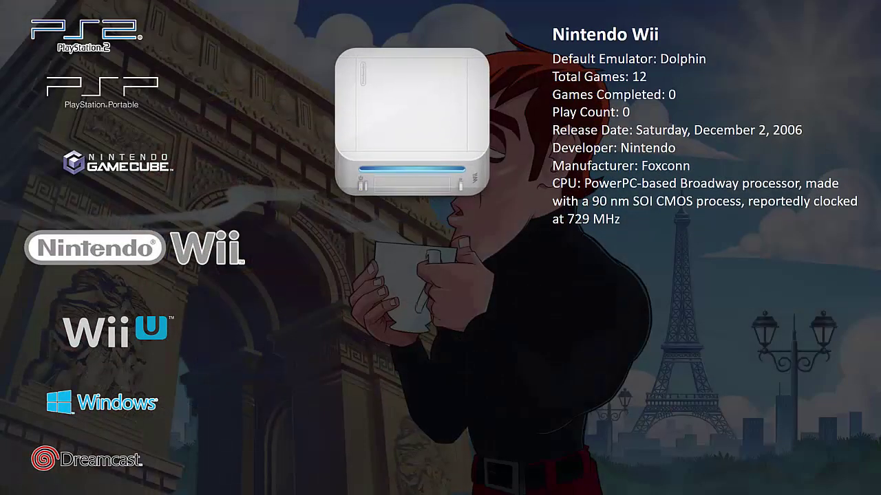
key("Down")
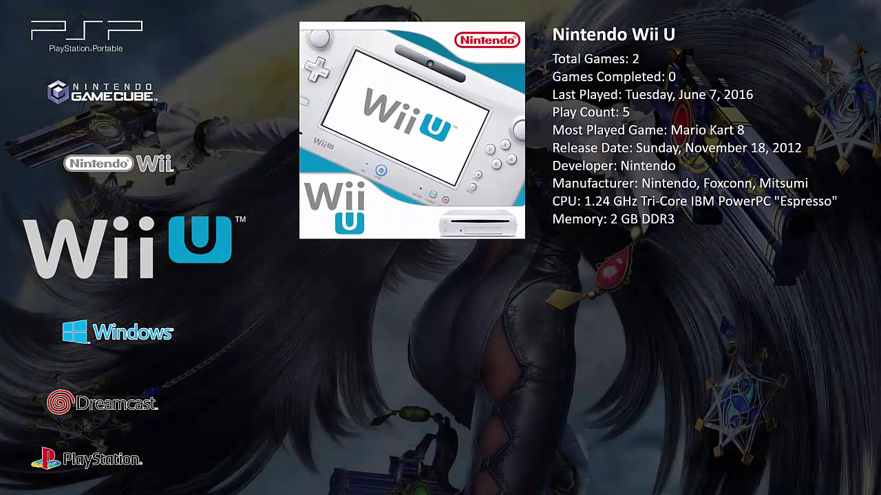
key("Down")
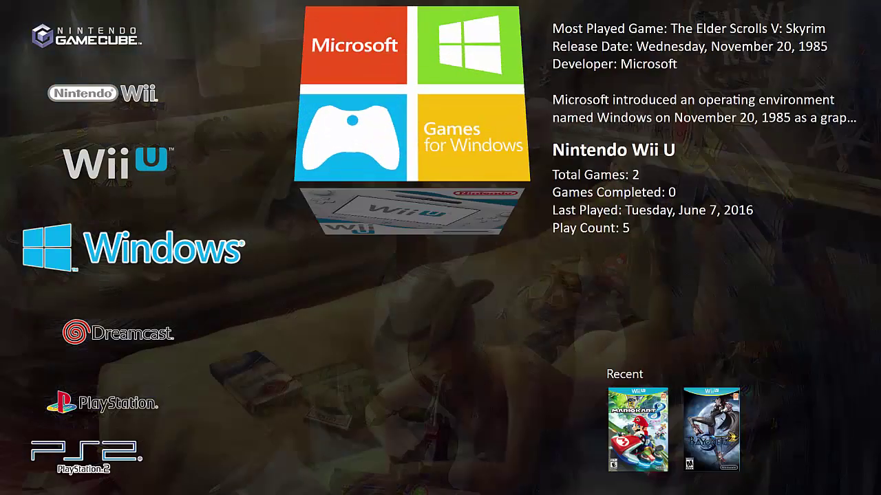
key("Escape")
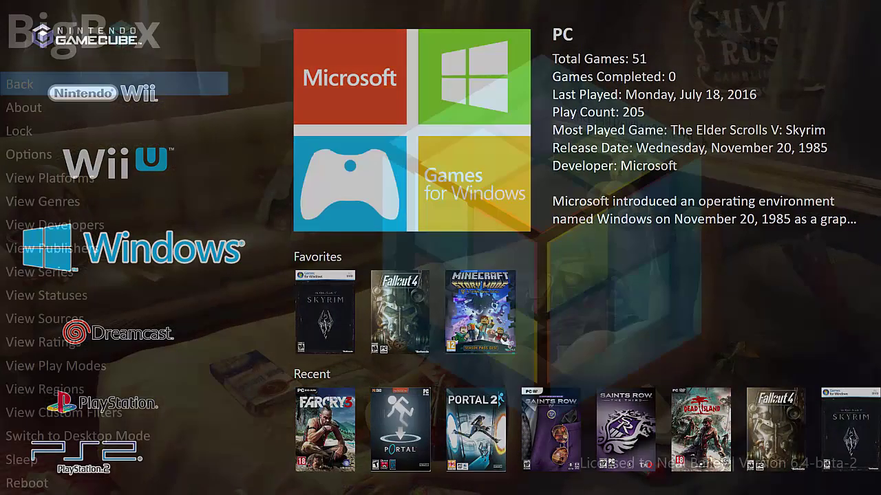
key("Up")
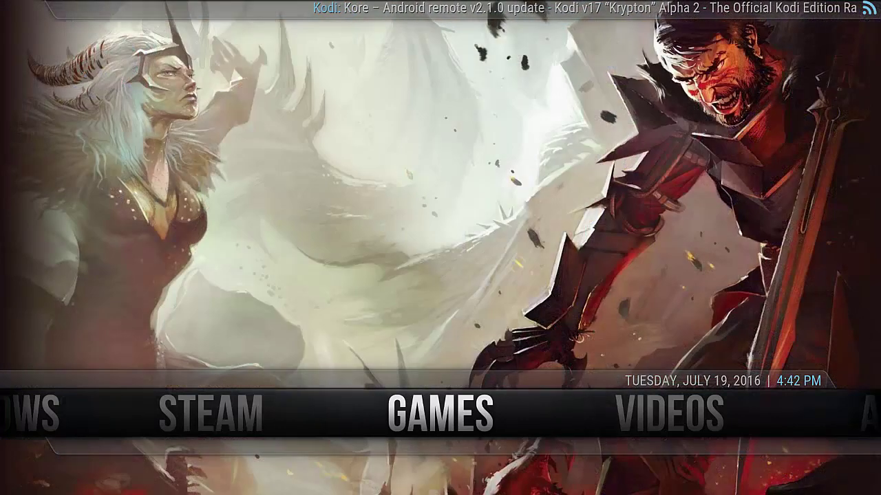
Open the Movies and TV Shows libraries, confirm both are empty, and back out.
key("Right")
key("Right")
key("Right")
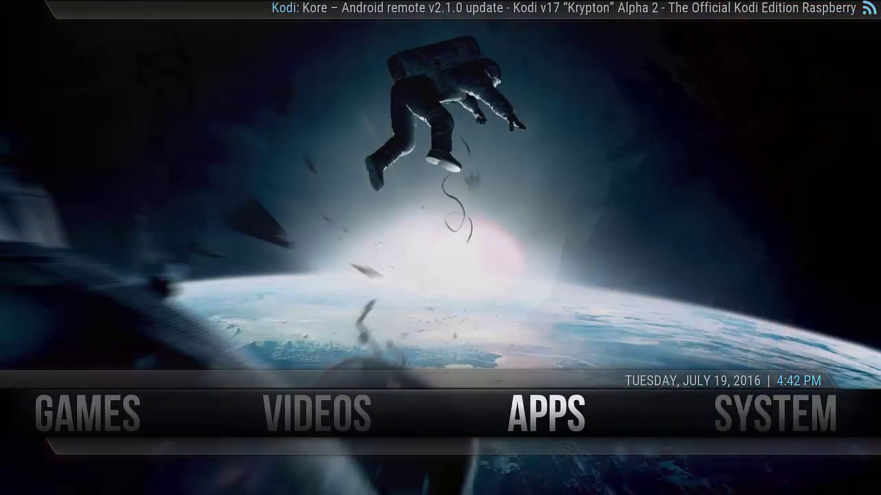
key("Right")
key("Right")
key("Right")
key("Right")
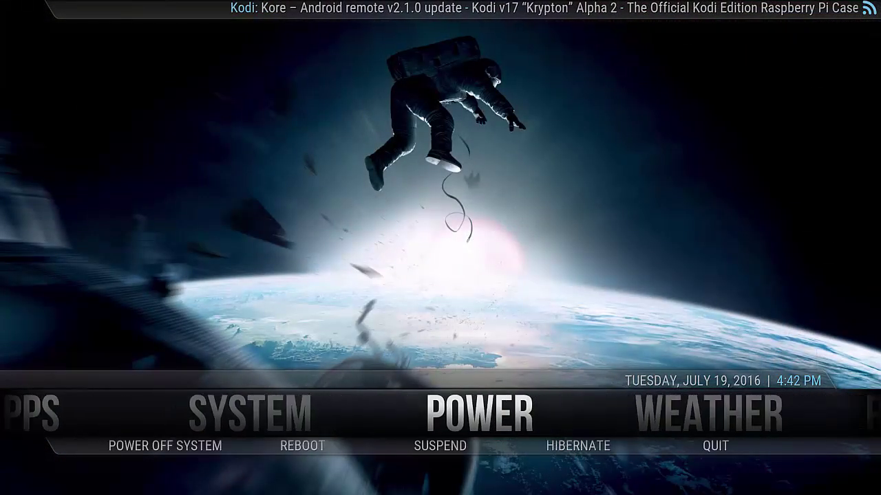
key("Right")
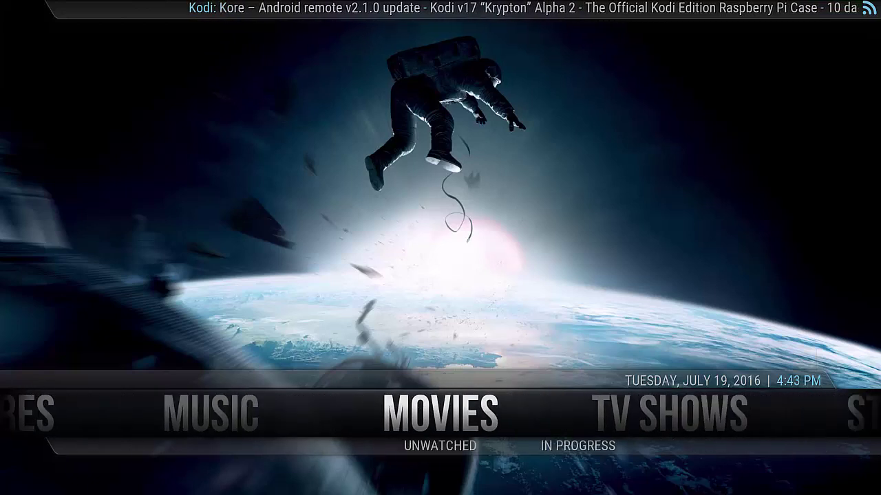
key("Return")
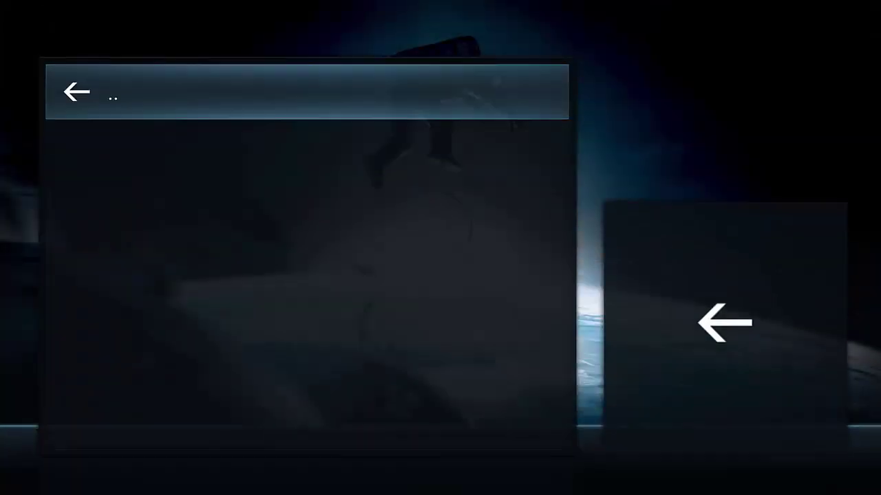
key("BackSpace")
key("Right")
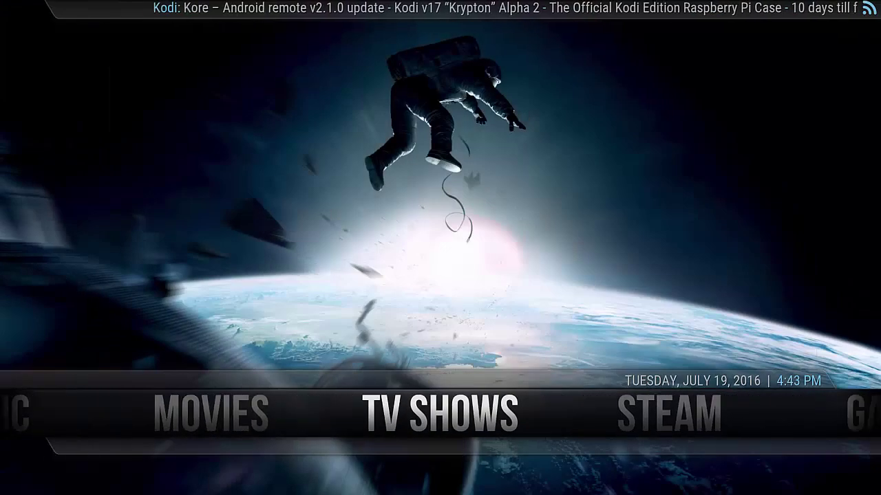
key("Return")
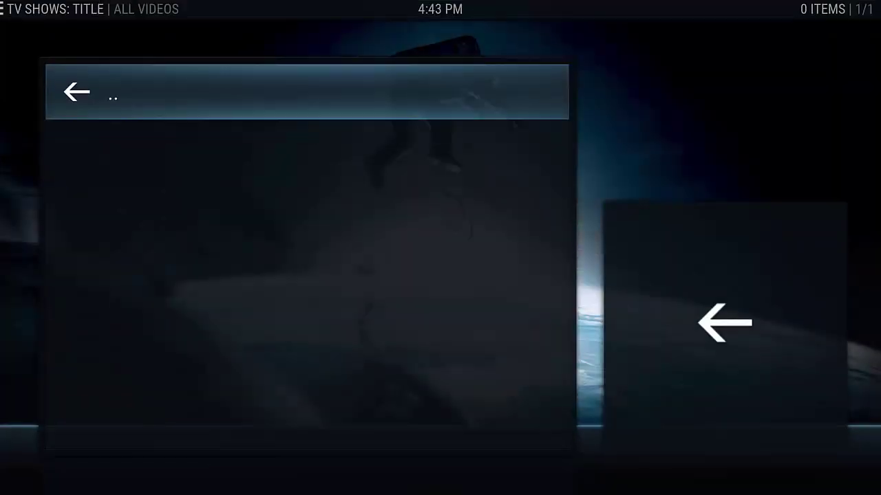
key("BackSpace")
Choose Exit from the Power section's shutdown options.
key("Left")
key("Left")
key("Left")
key("Left")
key("Left")
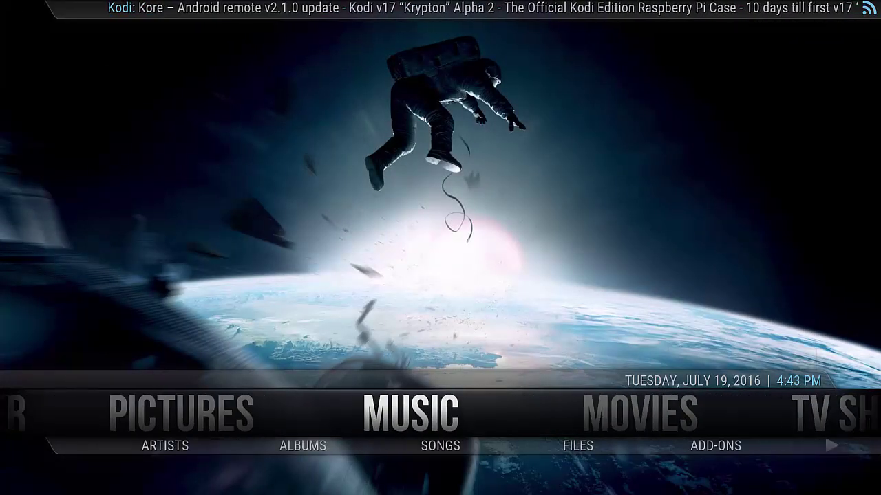
key("Return")
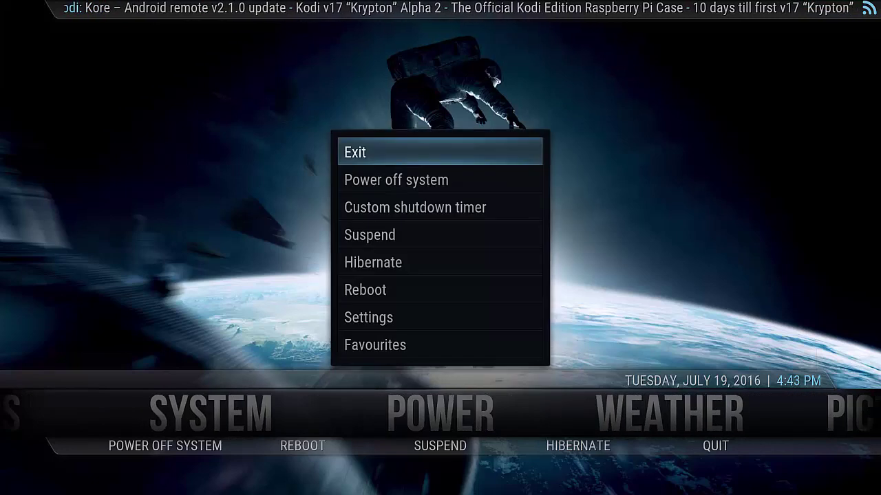
key("Return")
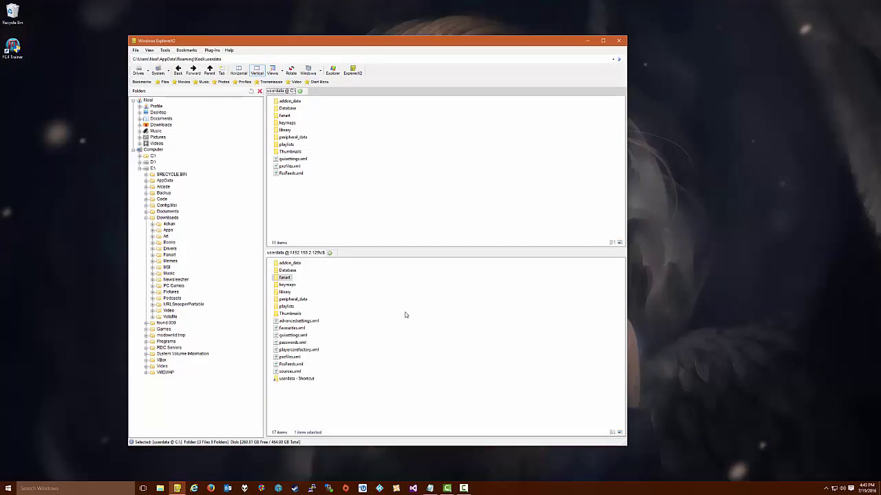
Select advancedsettings, passwords, playercorefactory and RssFeeds xml files in the network userdata pane.
left_click(312, 254)
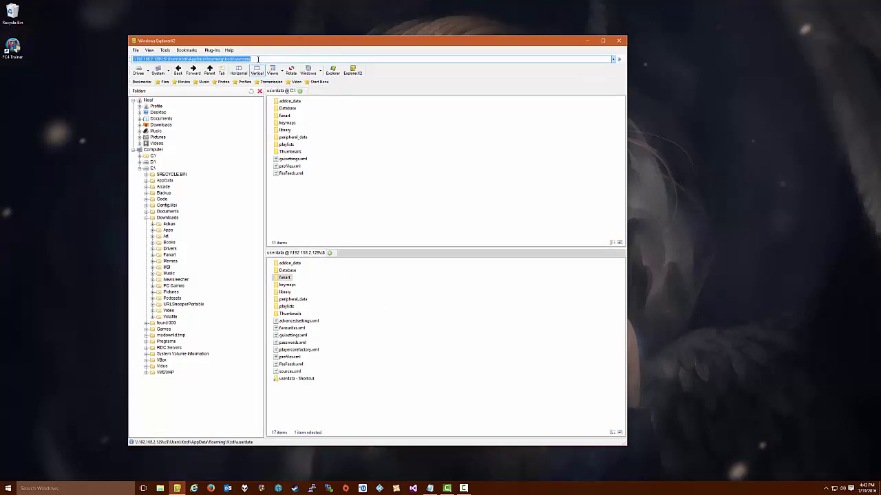
left_click(347, 318)
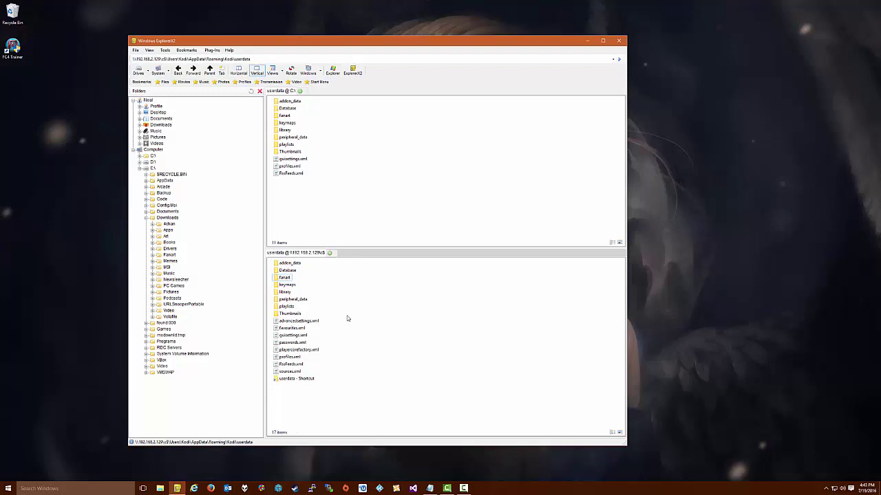
left_click(303, 321)
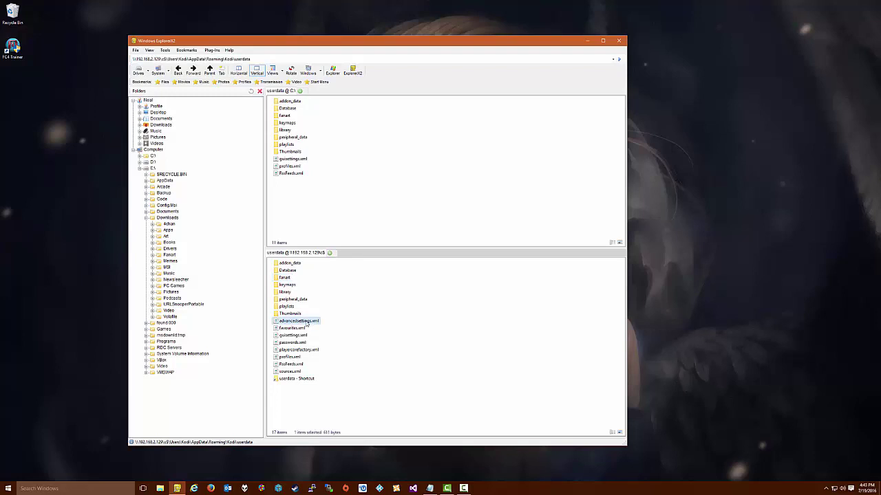
left_click(302, 343, "ctrl")
left_click(302, 350, "ctrl")
left_click(296, 365, "ctrl")
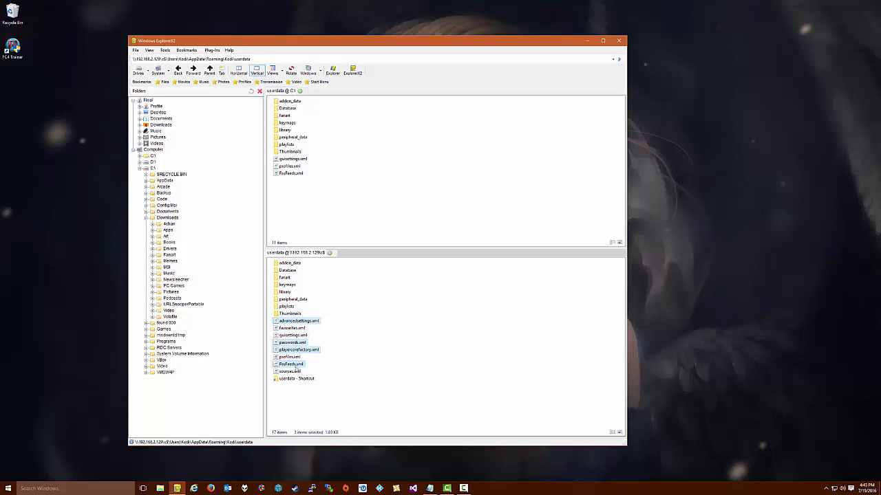
Copy the selected files into the local userdata folder, replacing existing copies.
left_click_drag(298, 323, 325, 227)
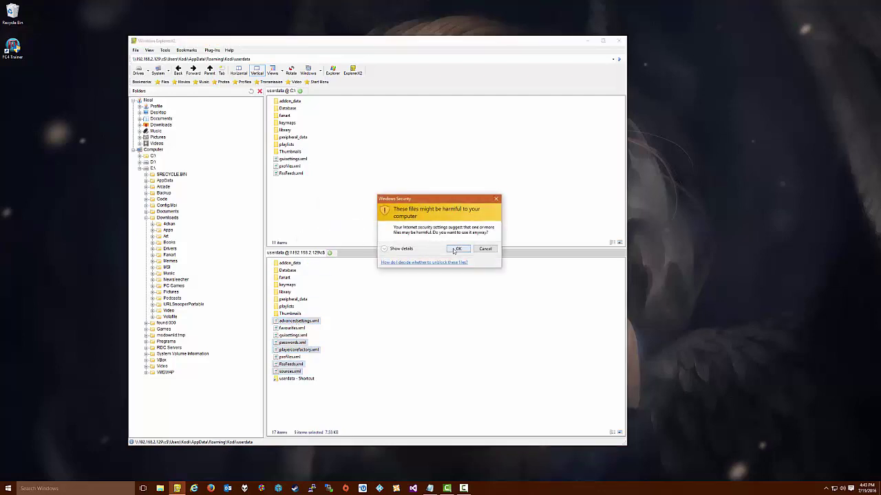
left_click(457, 248)
left_click(364, 236)
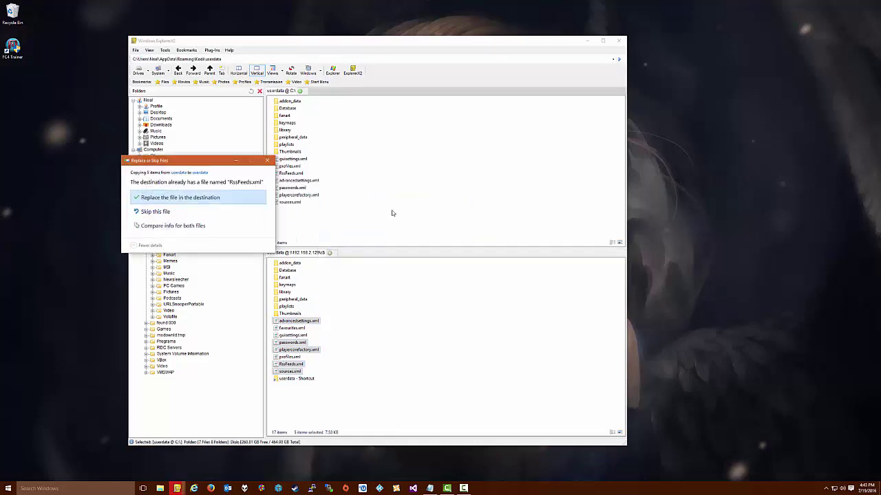
left_click(222, 200)
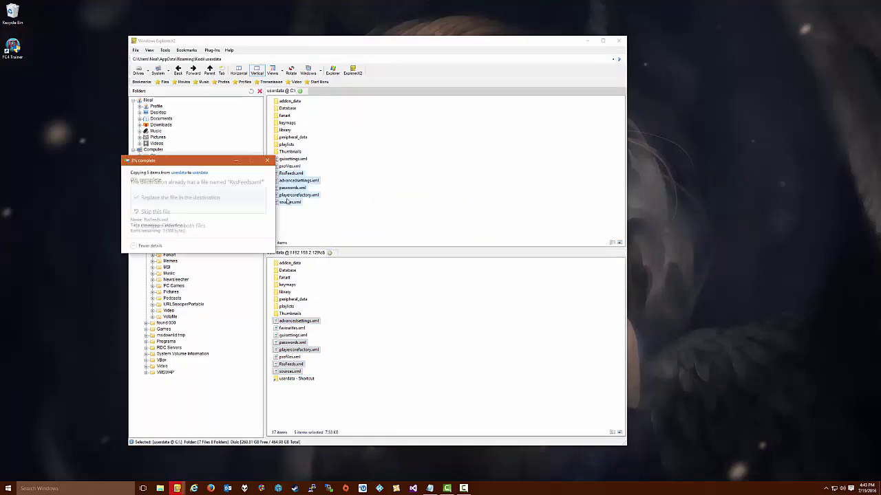
left_click(411, 207)
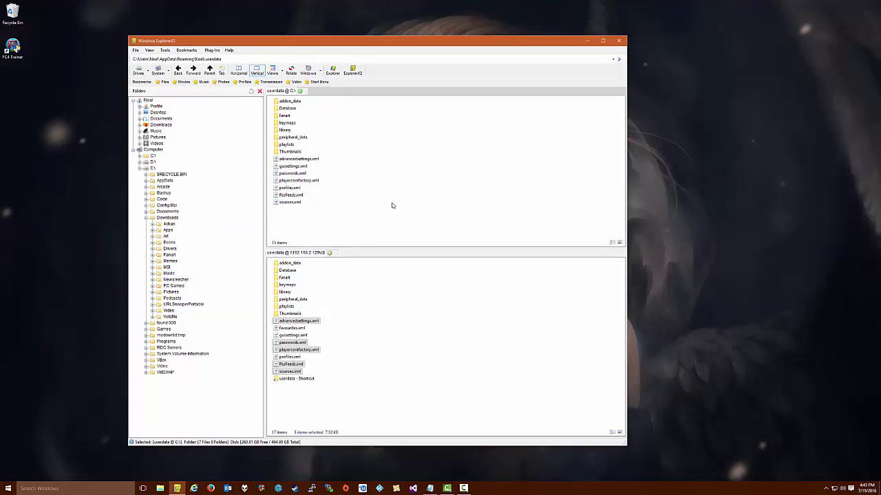
right_click(311, 160)
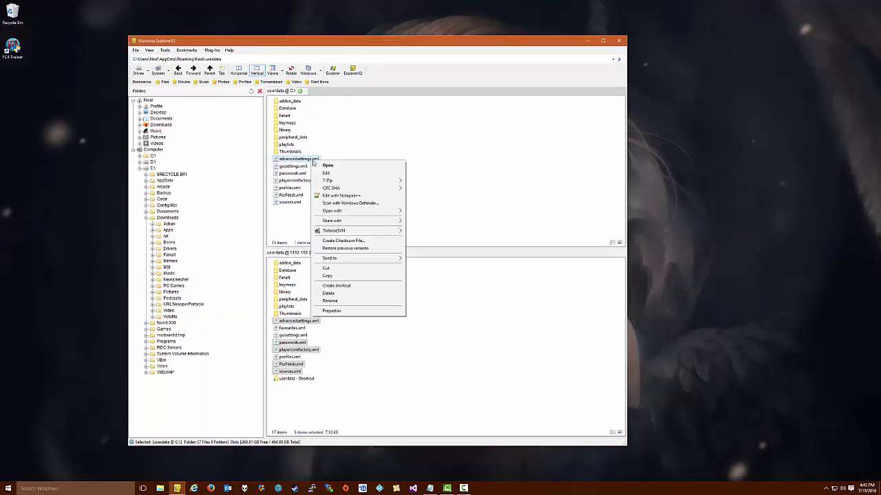
left_click(337, 196)
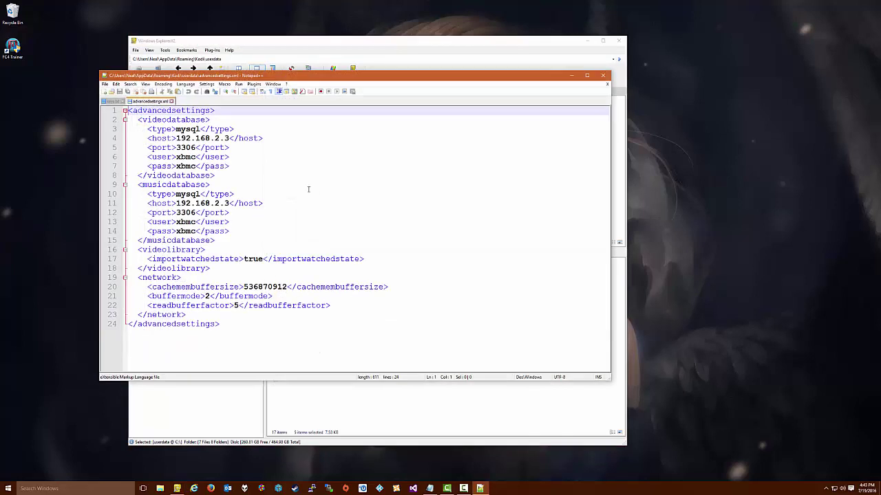
scroll(260, 173, "up", 3, "ctrl")
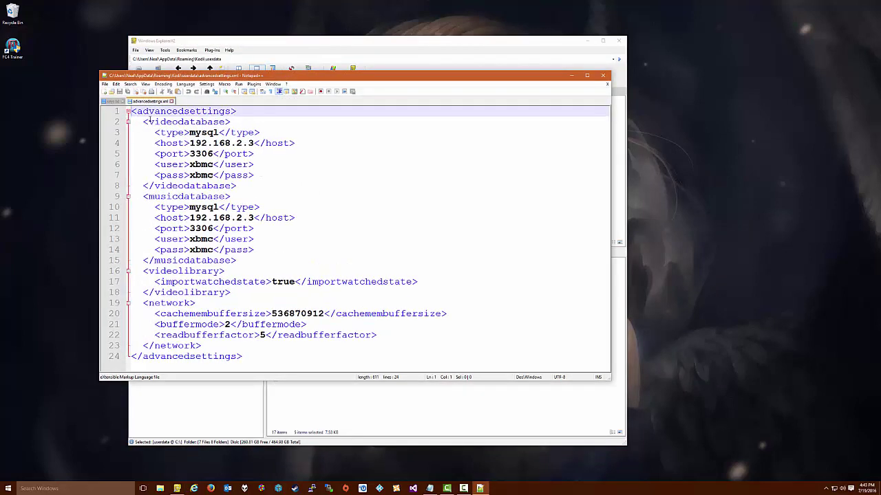
left_click_drag(189, 132, 219, 132)
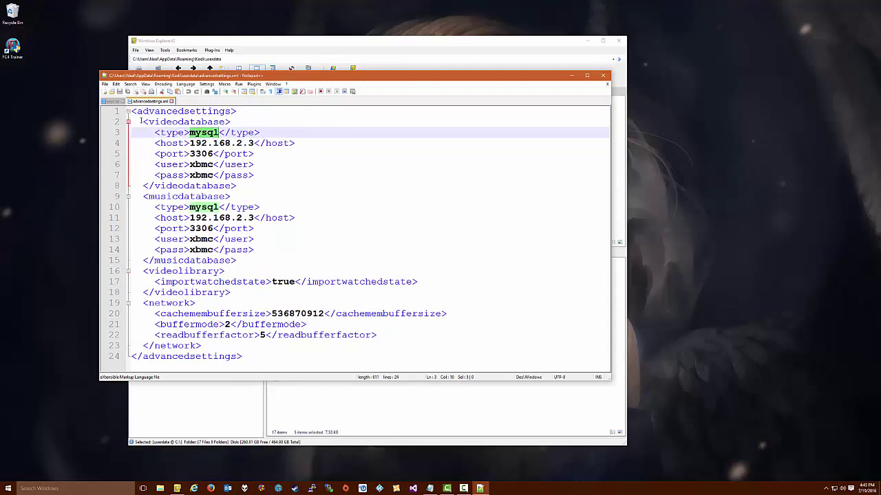
left_click_drag(142, 121, 256, 176)
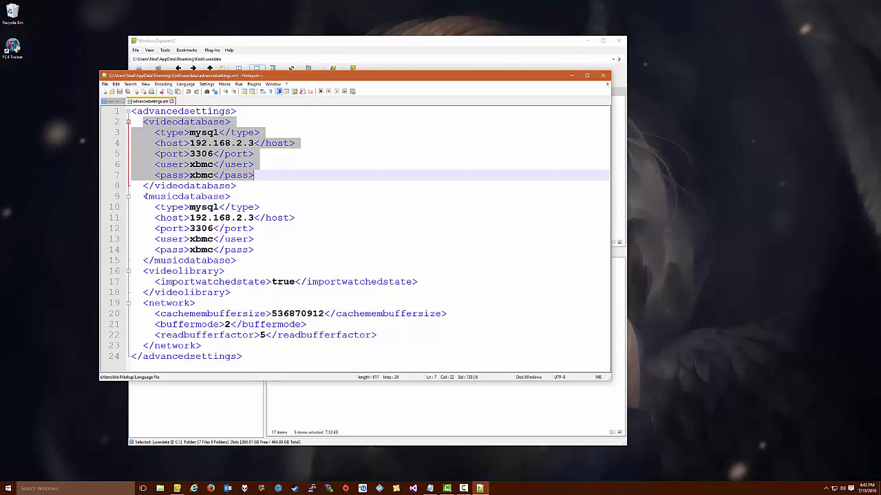
left_click_drag(144, 196, 255, 249)
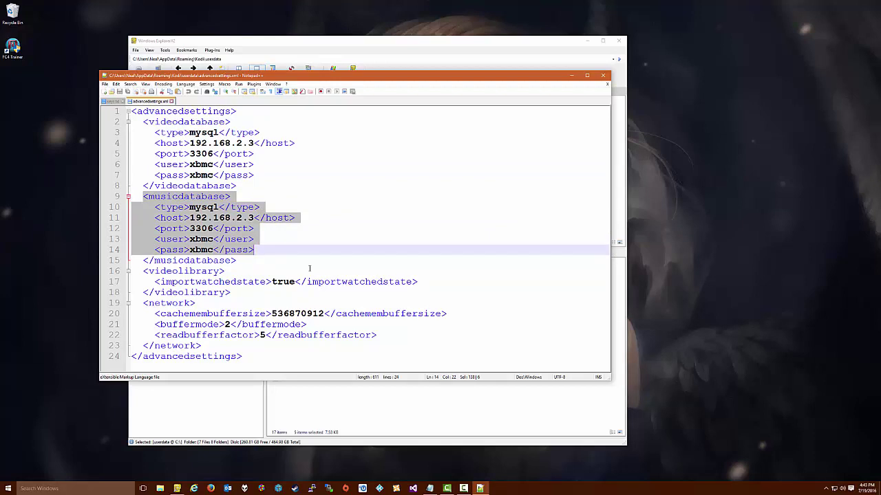
left_click(603, 75)
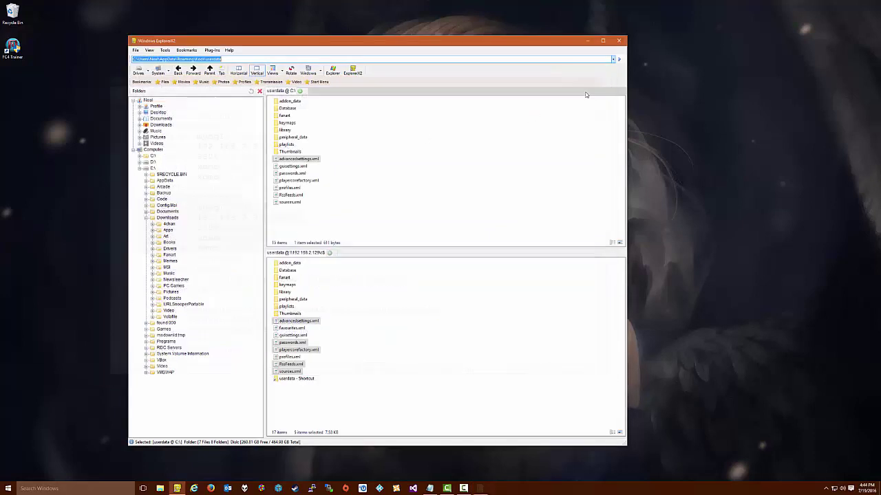
right_click(300, 183)
Review the VLC player definition and its rule line in playercorefactory.xml.
left_click(318, 216)
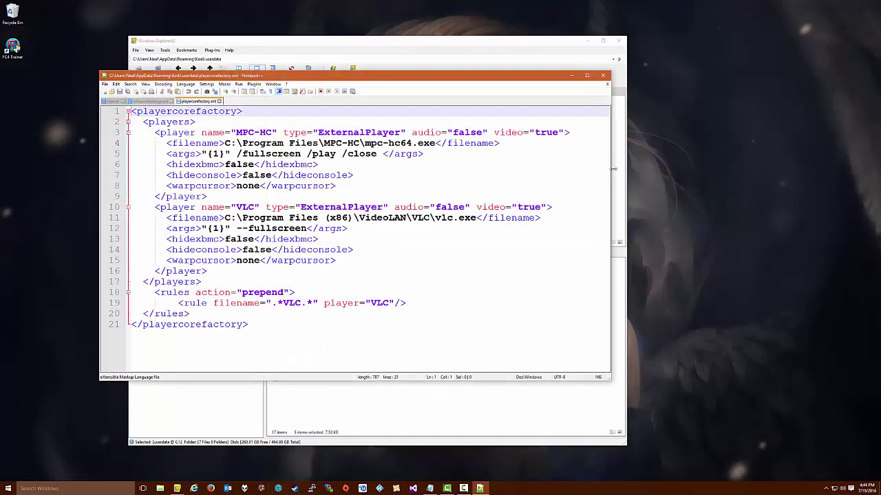
left_click_drag(611, 169, 673, 169)
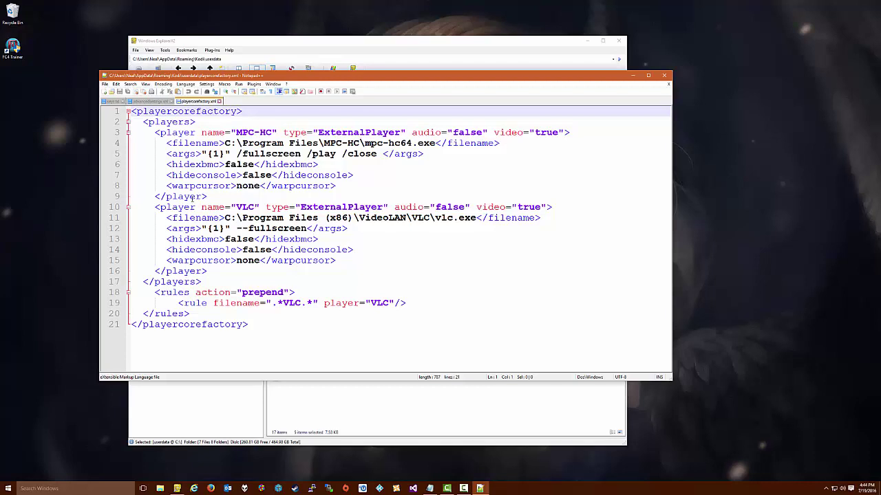
left_click_drag(156, 207, 212, 267)
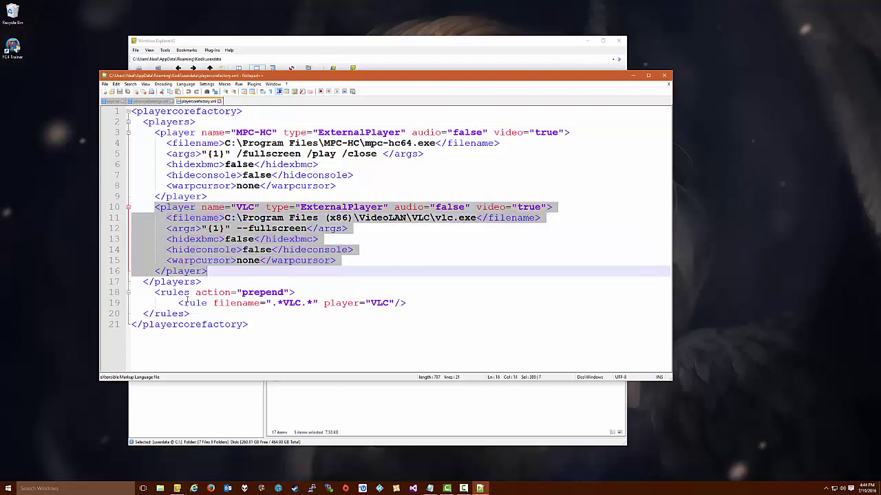
left_click_drag(179, 303, 406, 303)
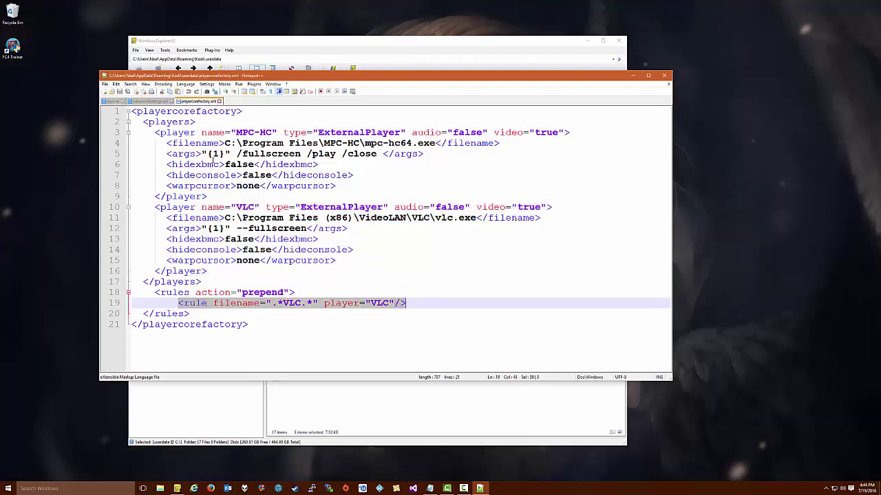
Close playercorefactory.xml, advancedsettings.xml and Notepad++, then relaunch Kodi.
left_click(219, 102)
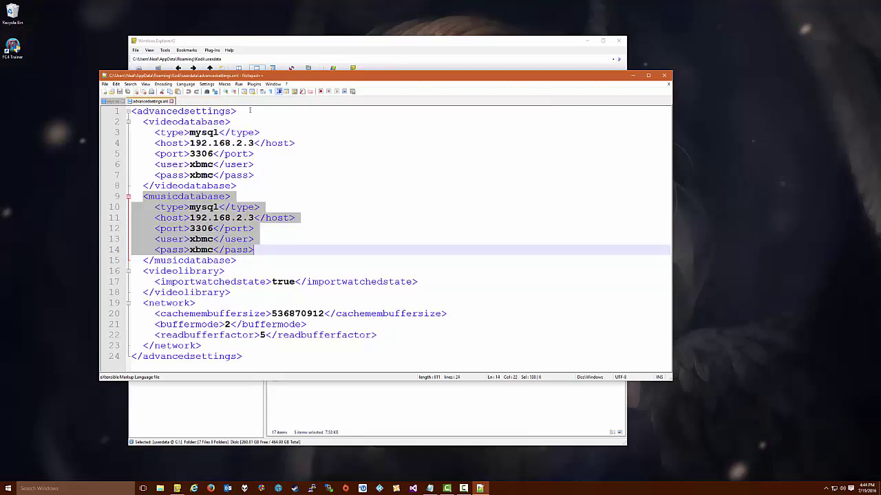
left_click(170, 101)
left_click(663, 75)
left_click(379, 488)
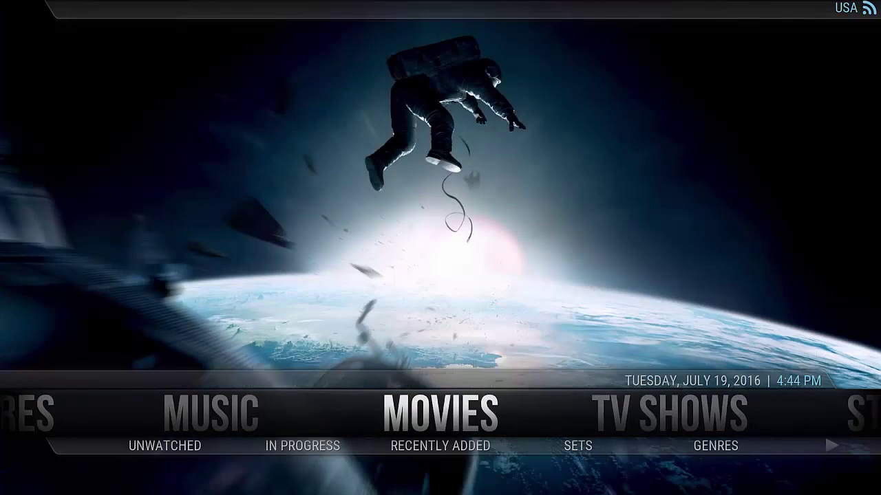
Open Recently Added movies and switch the view from Posters to Wall.
key("Down")
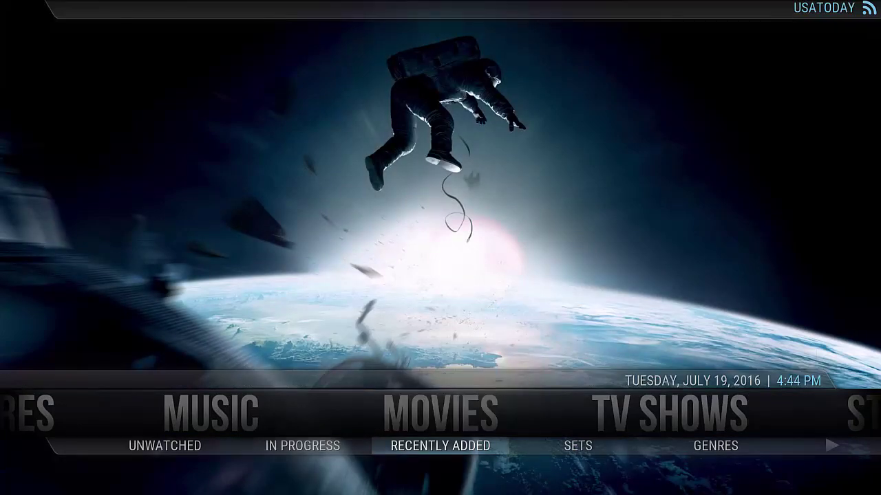
key("Return")
key("Left")
key("Return")
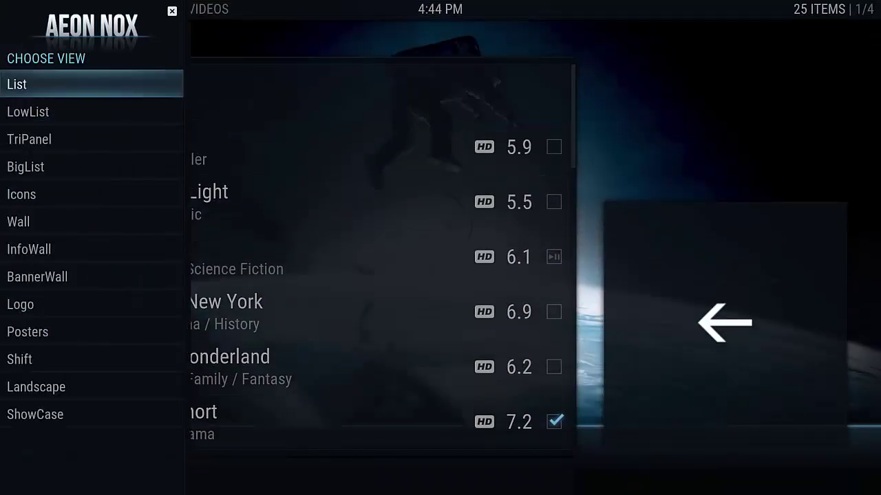
key("Down")
key("Down")
key("Down")
key("Down")
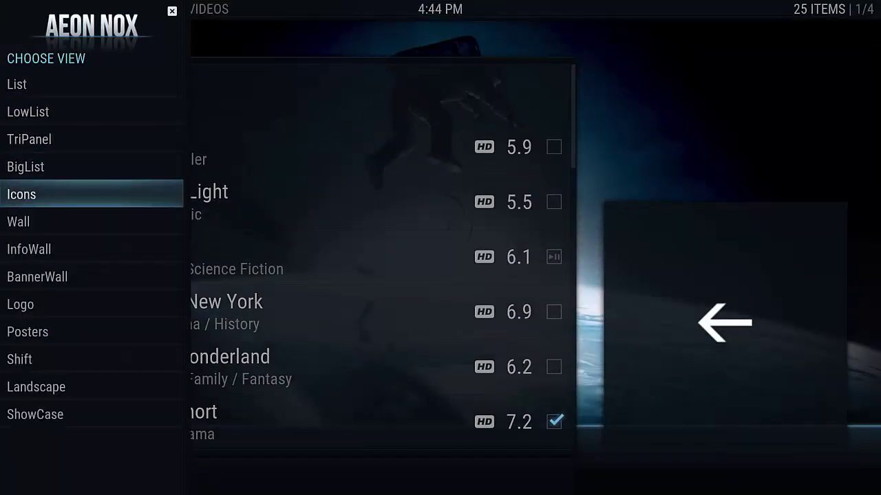
key("Down")
key("Down")
key("Down")
key("Down")
key("Down")
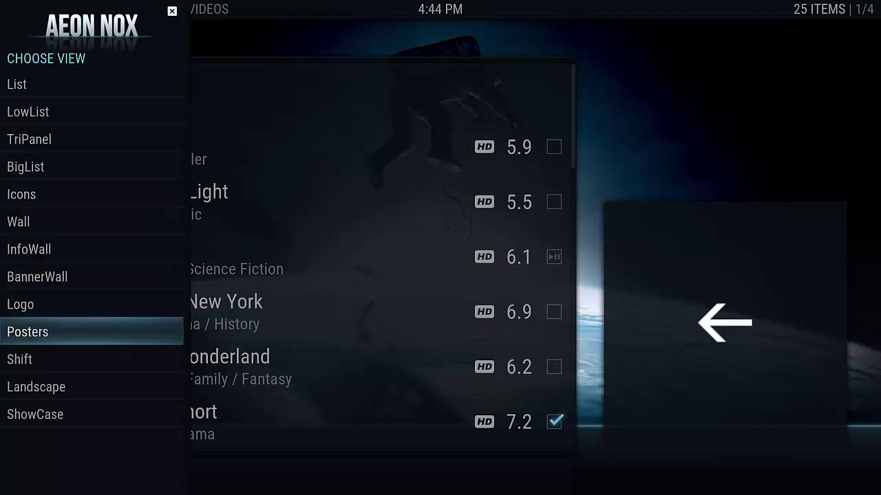
key("Return")
key("BackSpace")
key("Return")
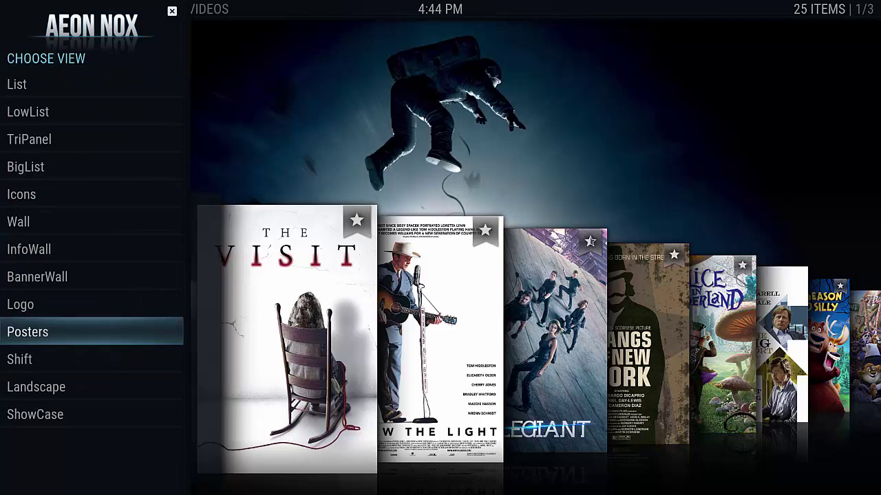
key("Up")
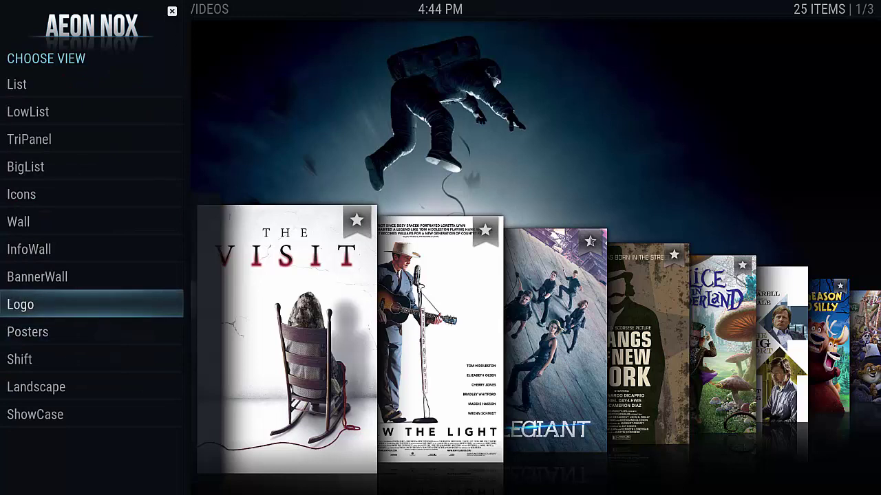
key("Up")
key("Up")
key("Up")
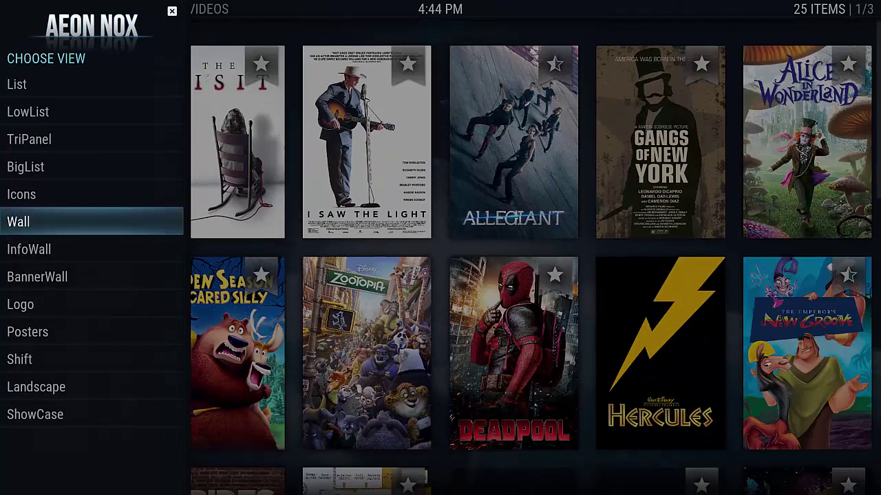
key("Return")
key("Right")
Select Zootopia in the poster wall and start playing it.
key("Right")
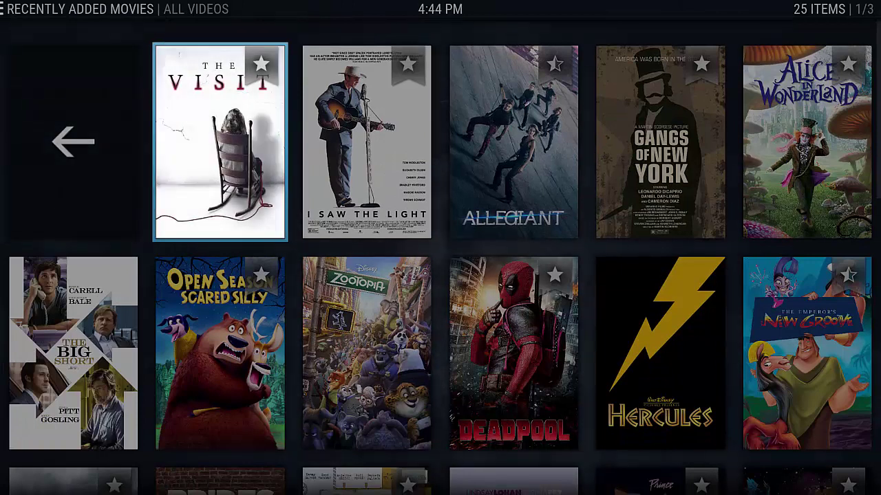
key("Down")
key("Right")
key("Down")
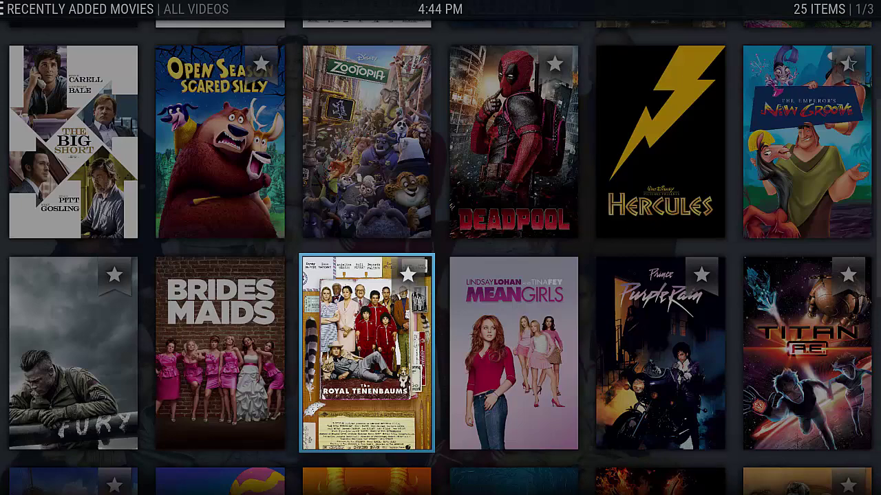
key("Up")
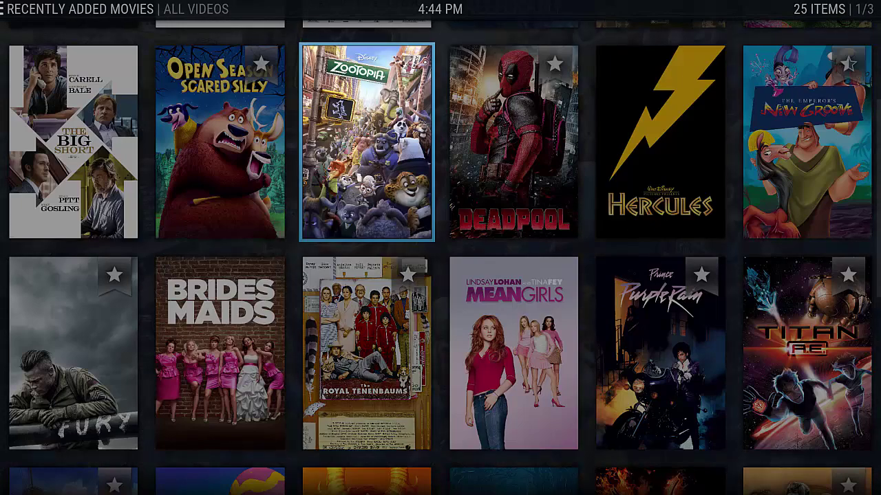
key("Return")
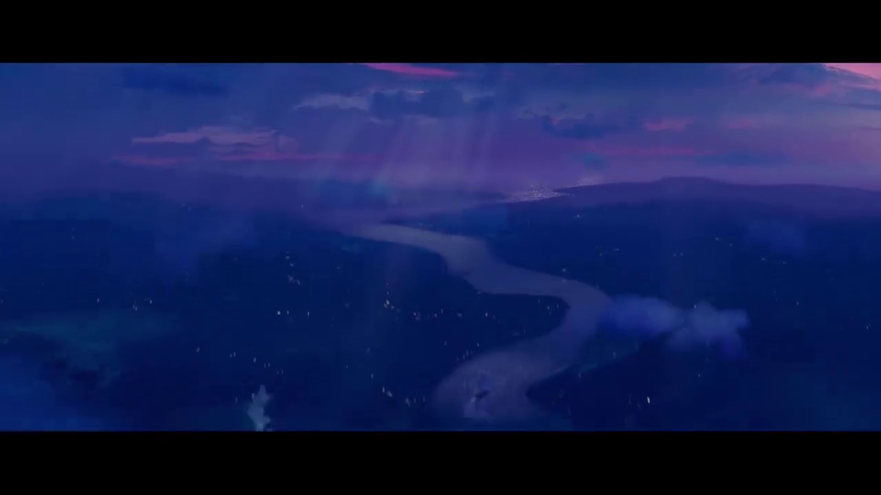
Check Zootopia's playlist entry options, then stop playback to return to the movie wall.
key("Escape")
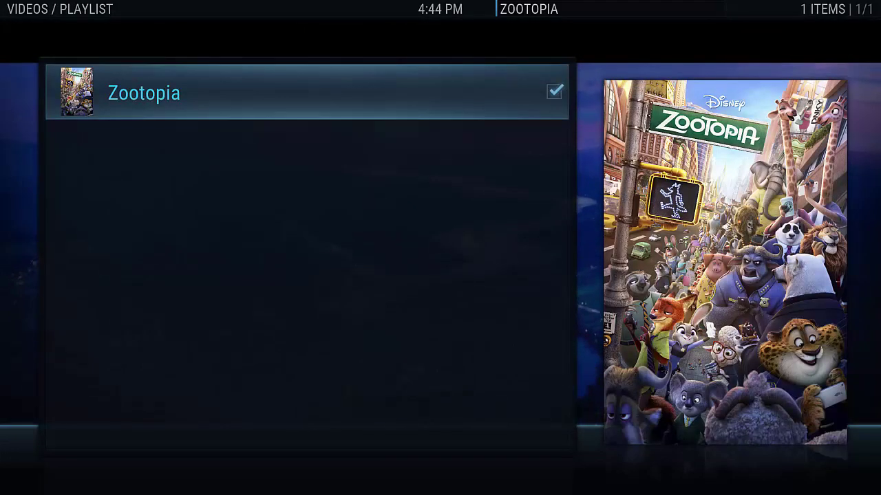
key("c")
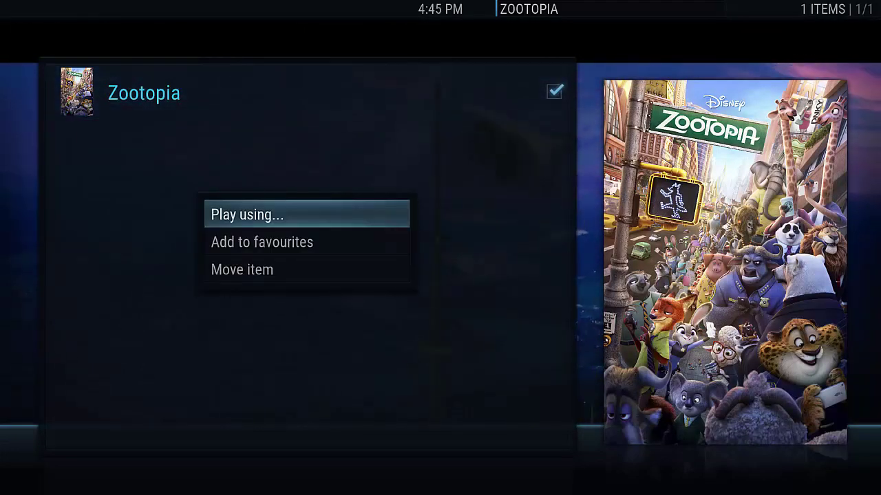
key("Escape")
key("Tab")
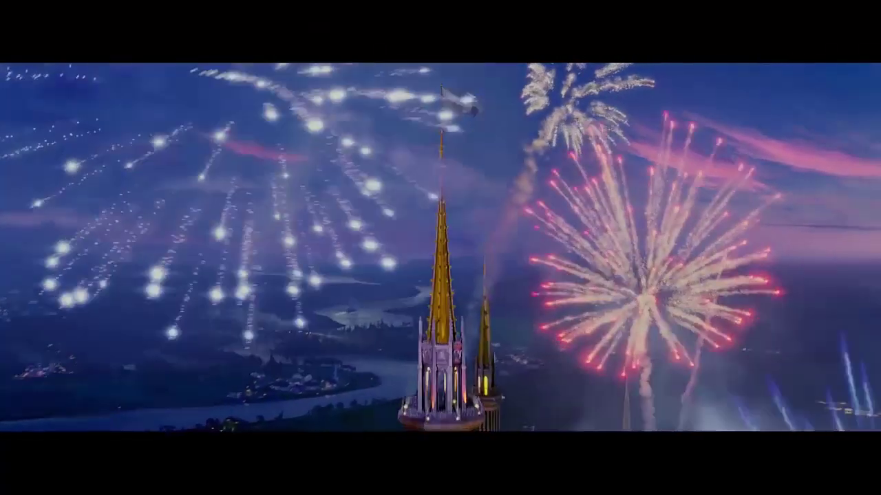
mouse_move(421, 220)
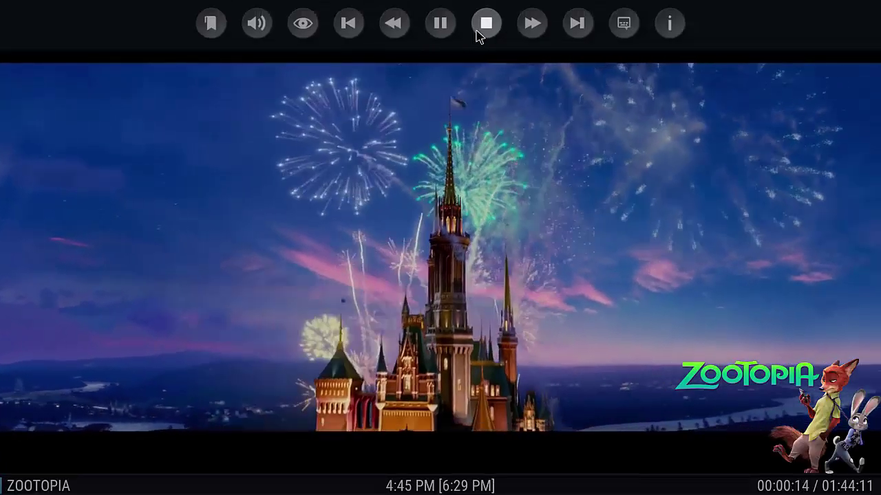
left_click(477, 32)
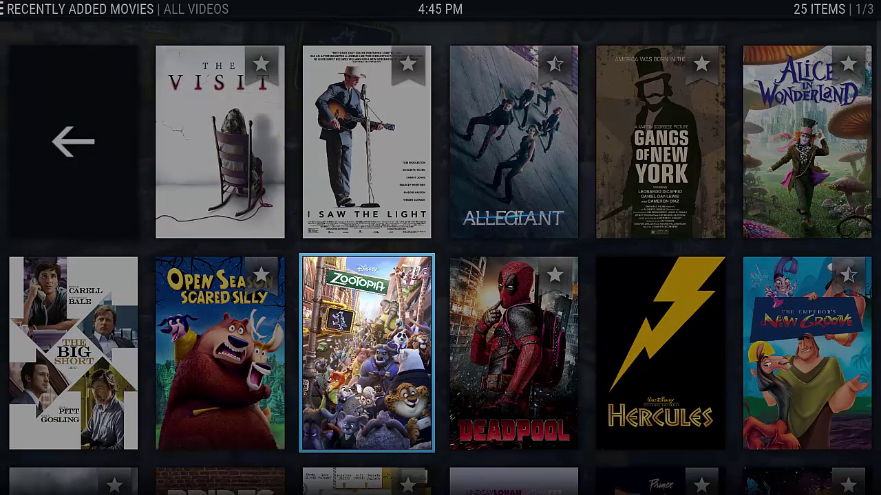
Play Zootopia in VLC, chosen from Kodi's Play using player list.
key("c")
key("Down")
key("Return")
key("Down")
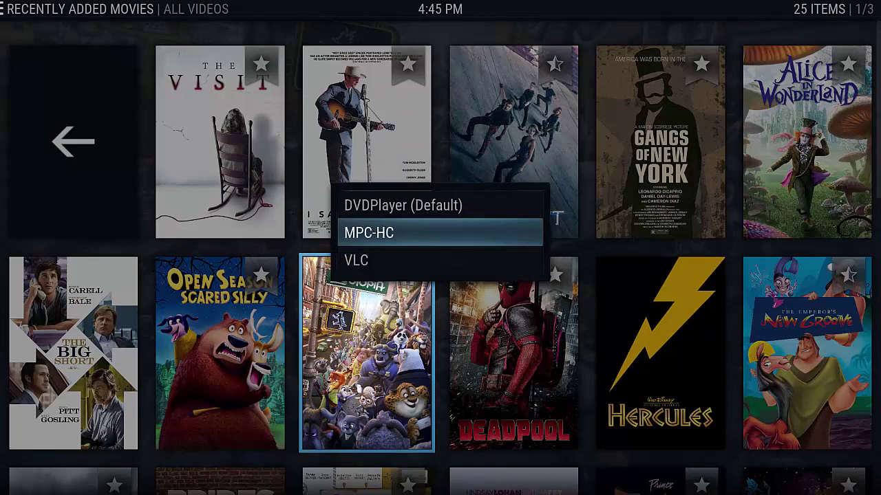
key("Down")
key("Return")
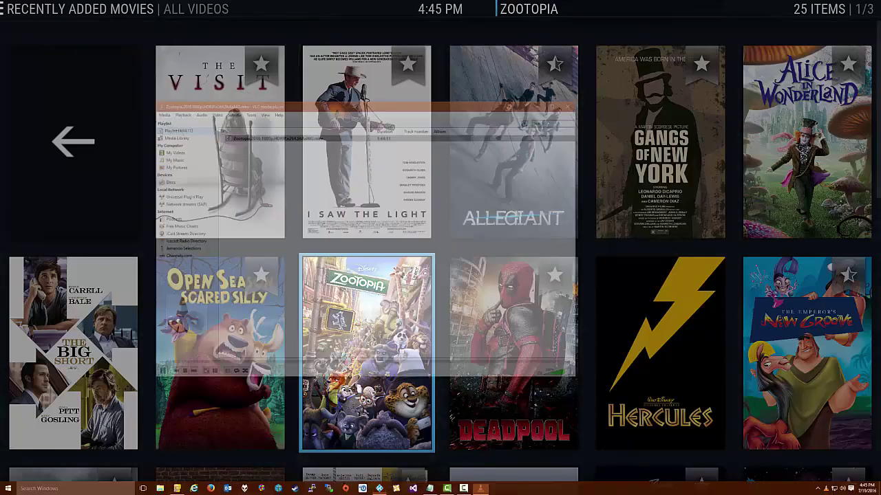
Bring up VLC's right-click playback menu over the video.
mouse_move(528, 489)
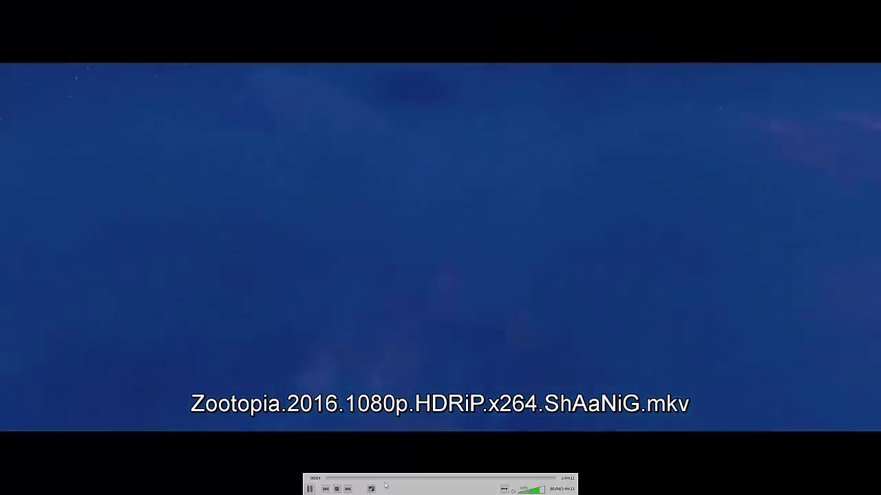
right_click(459, 133)
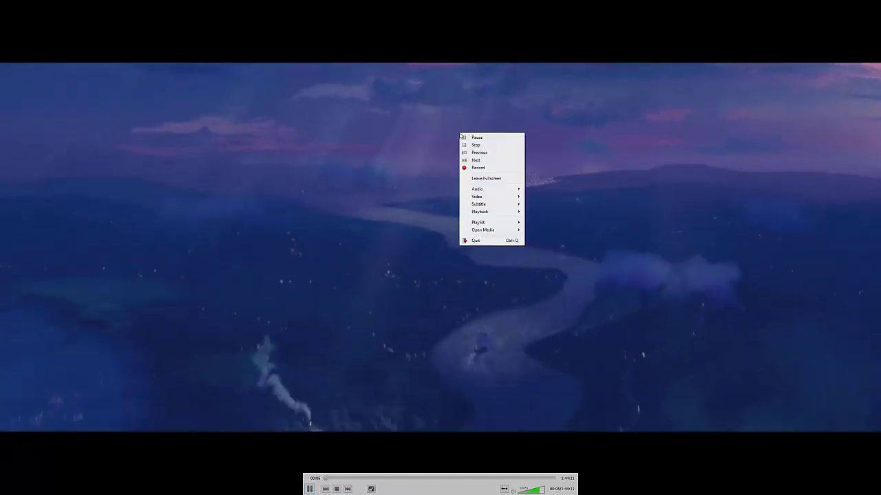
mouse_move(476, 232)
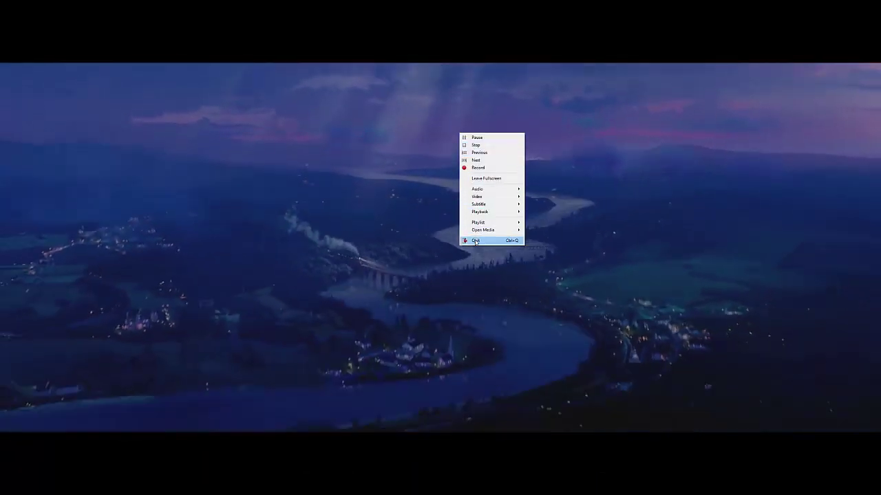